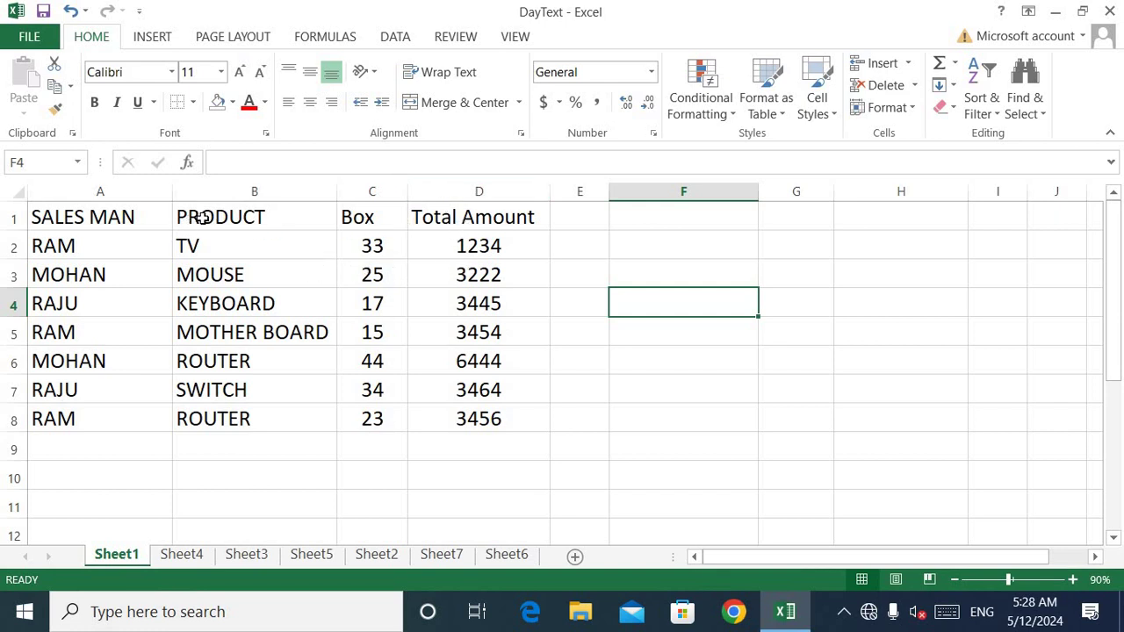
Practise selecting cell ranges, row 2, the Box column and the whole worksheet
{"action": "mouse_move", "coordinate": [201, 218]}
{"action": "left_mouse_down"}
{"action": "mouse_move", "coordinate": [444, 345]}
{"action": "mouse_move", "coordinate": [483, 417]}
{"action": "left_mouse_up"}
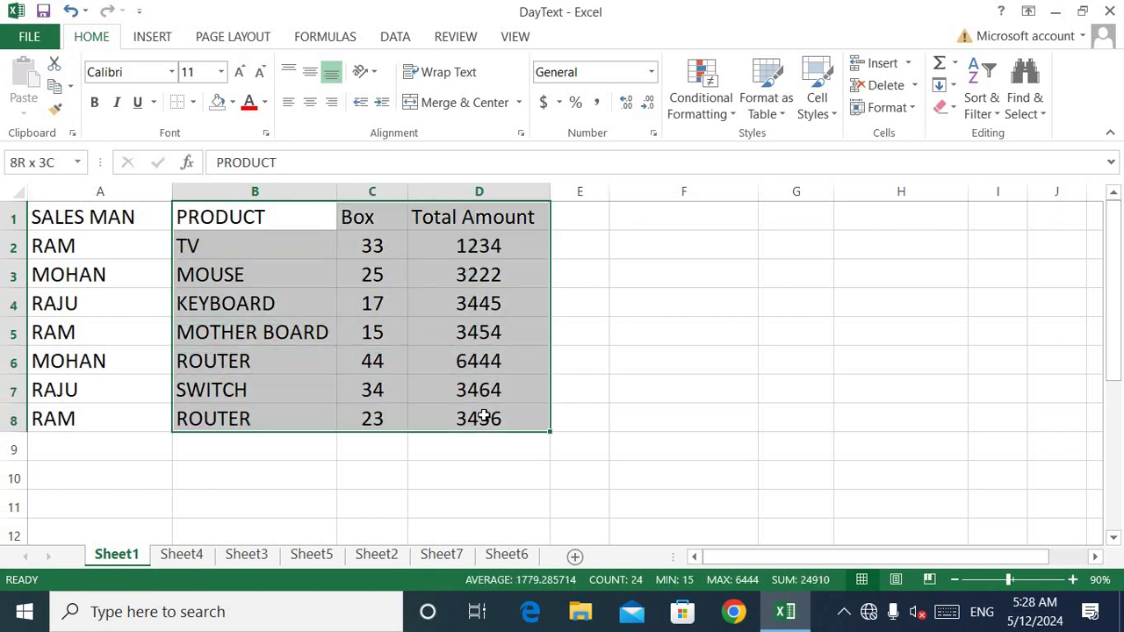
{"action": "left_click", "coordinate": [324, 472]}
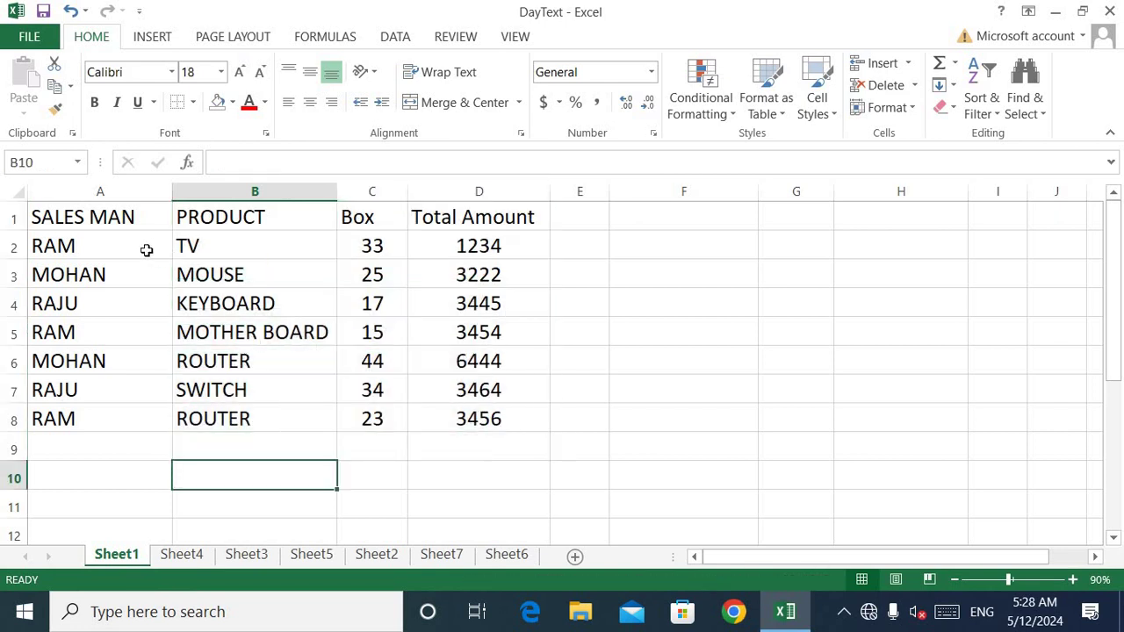
{"action": "left_click", "coordinate": [9, 248]}
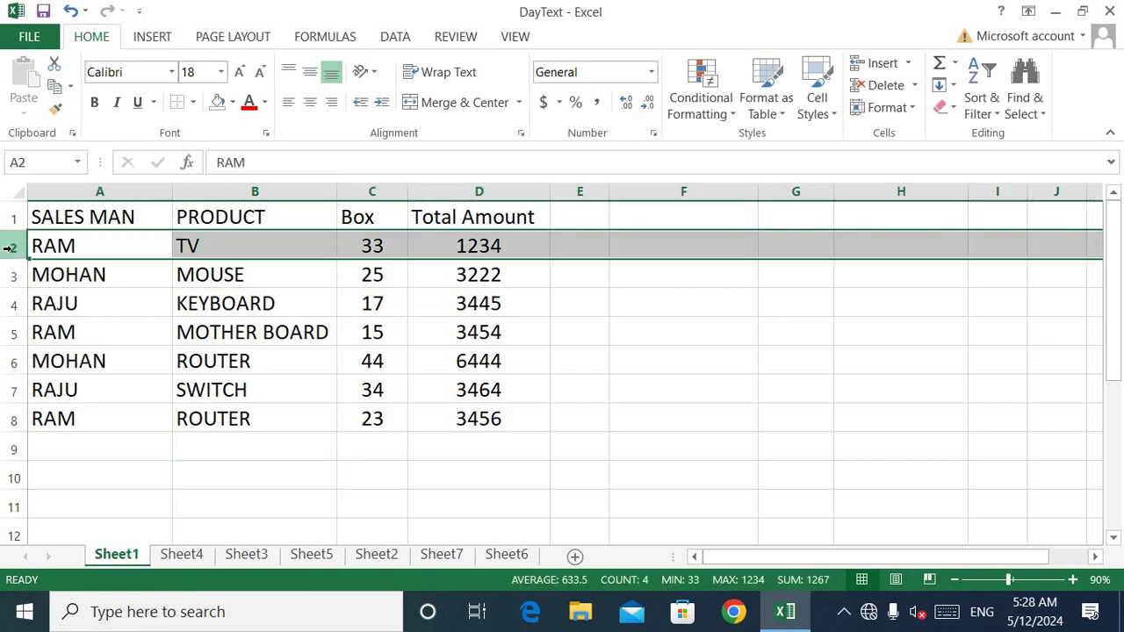
{"action": "left_click", "coordinate": [227, 364]}
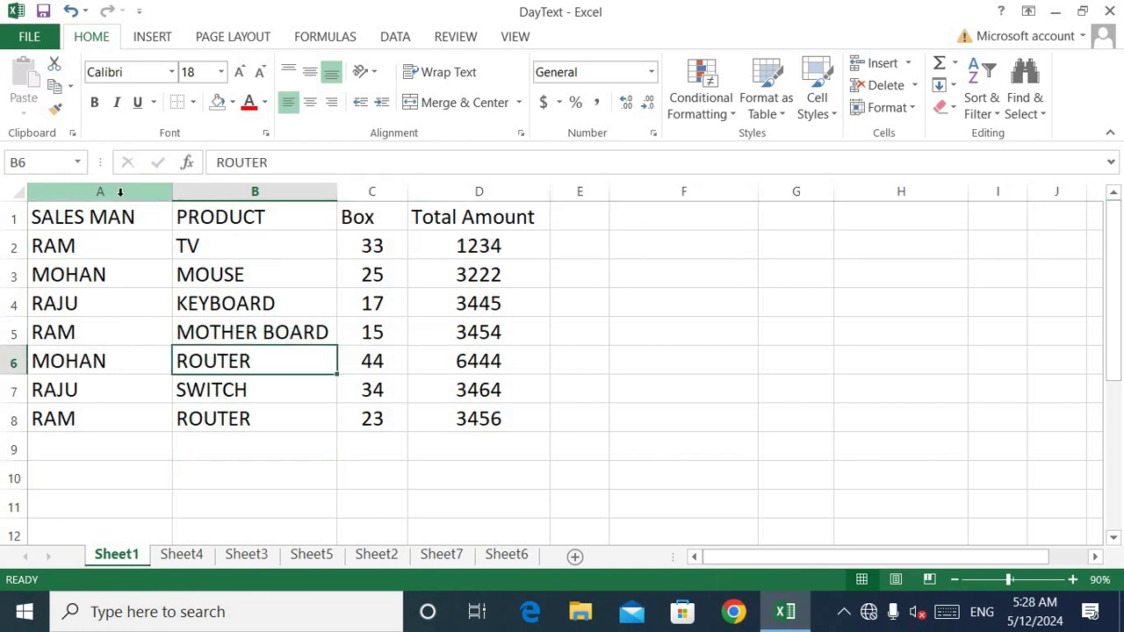
{"action": "left_click", "coordinate": [370, 191]}
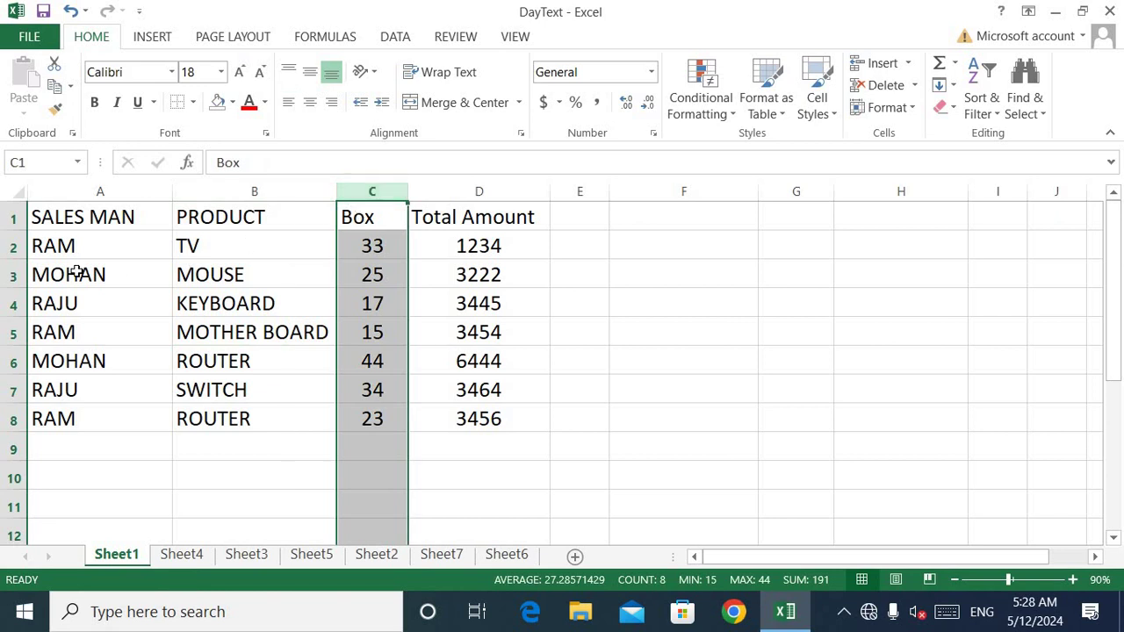
{"action": "left_click_drag", "start_coordinate": [142, 278], "coordinate": [217, 364]}
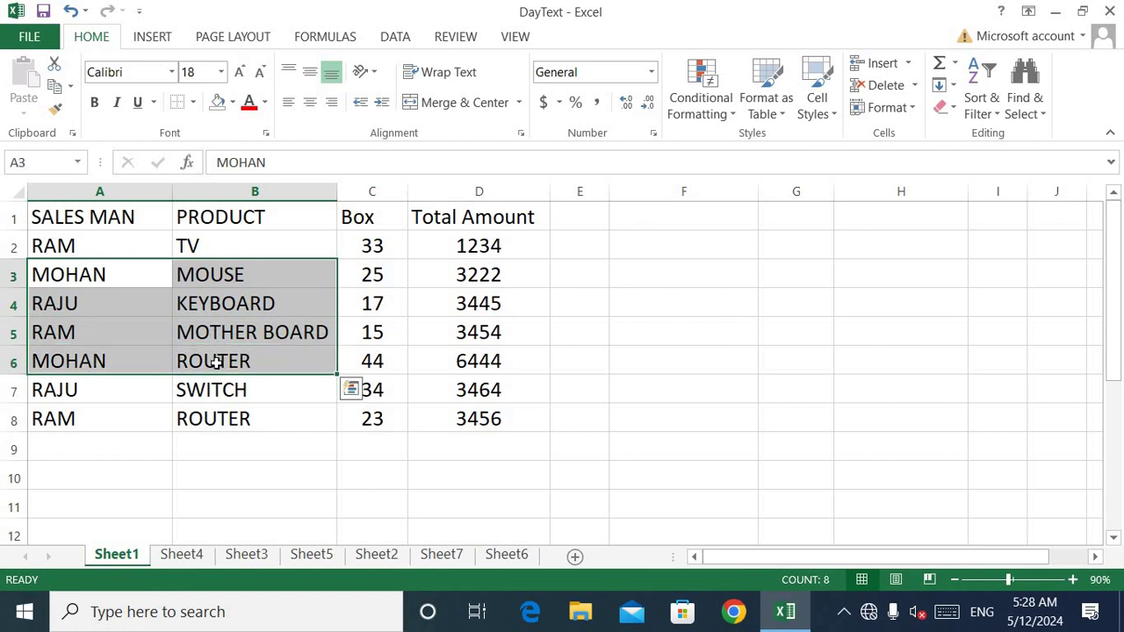
{"action": "left_click", "coordinate": [303, 438]}
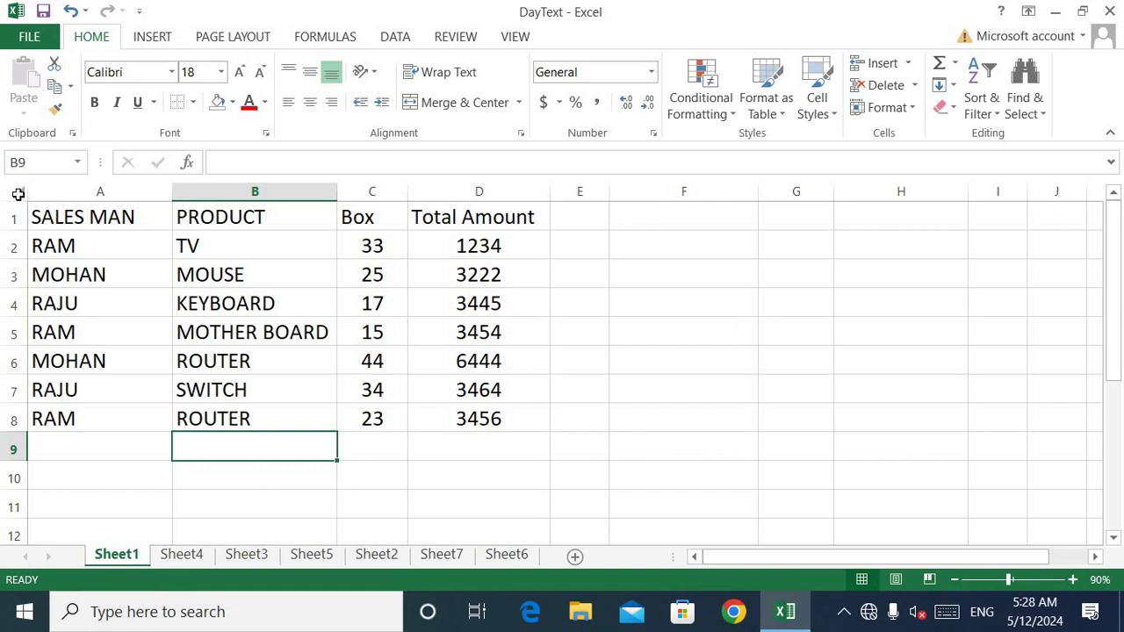
{"action": "left_click", "coordinate": [18, 194]}
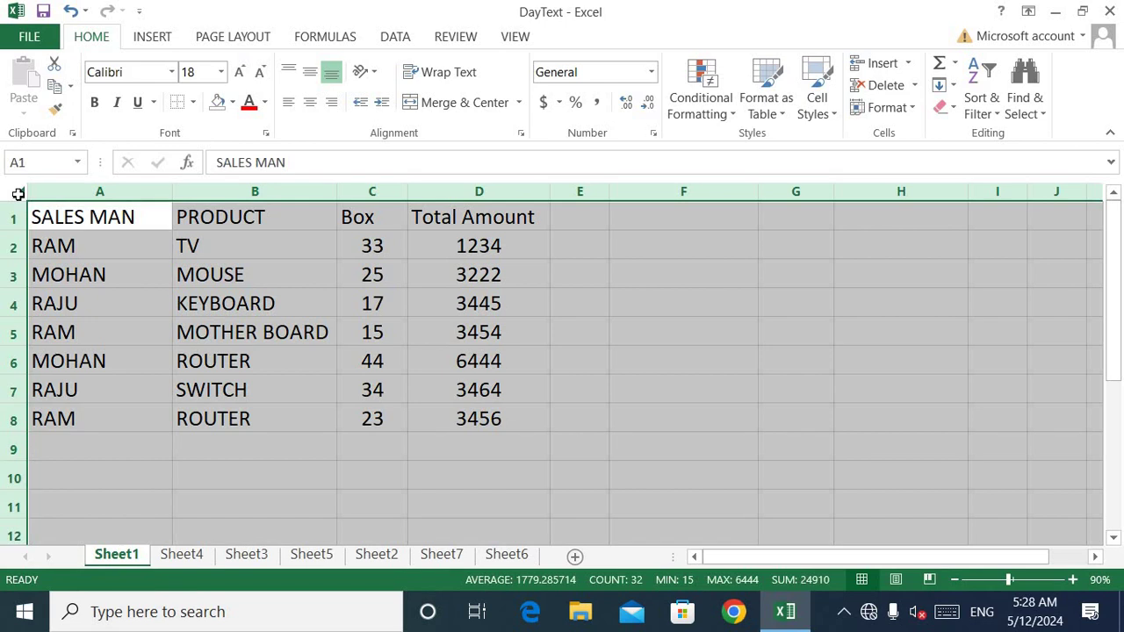
{"action": "left_click", "coordinate": [261, 331]}
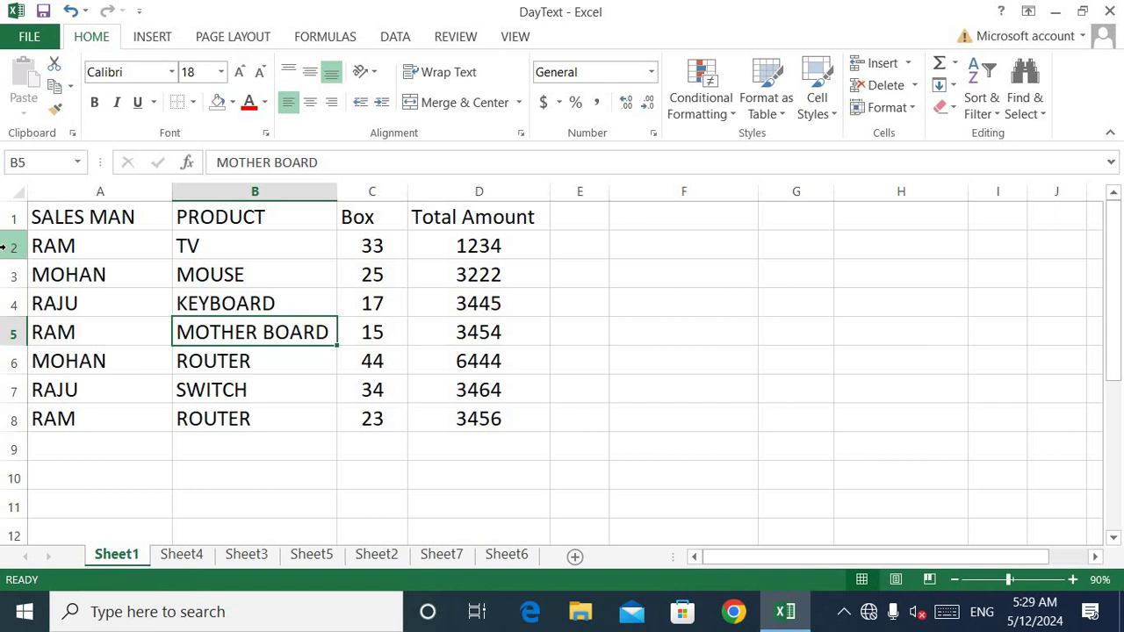
{"action": "left_click", "coordinate": [4, 248]}
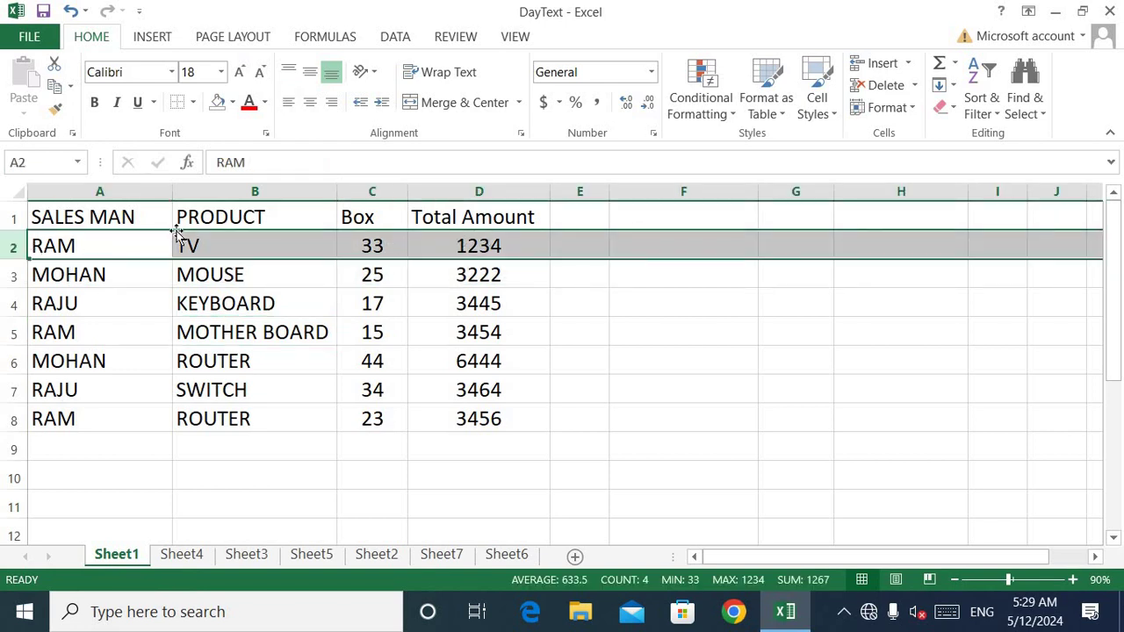
{"action": "left_click", "coordinate": [380, 361]}
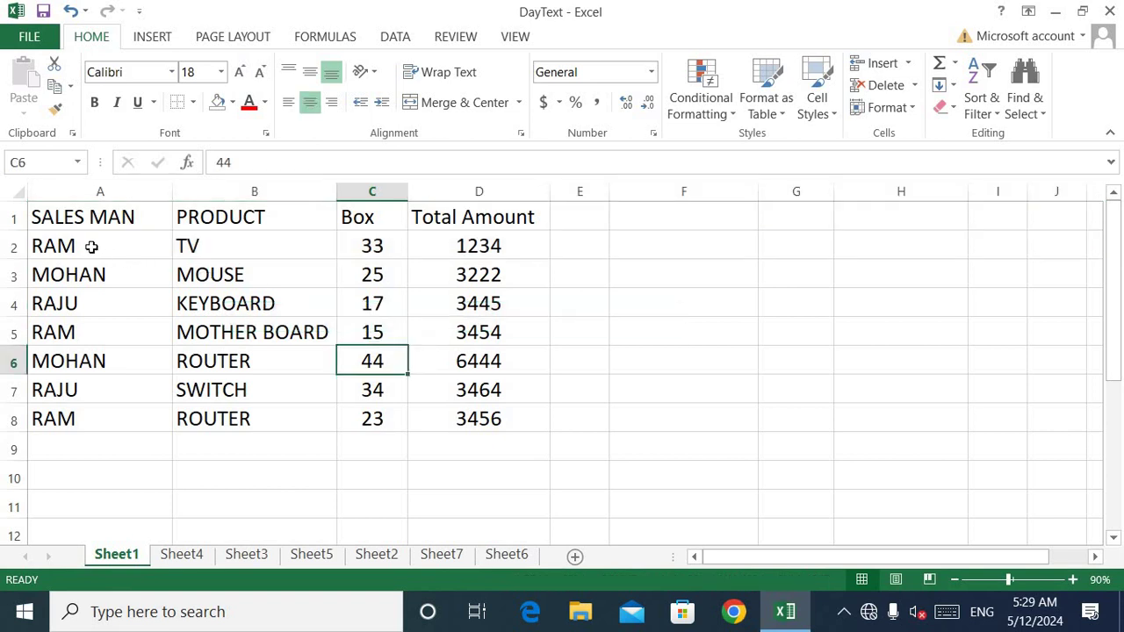
Cut the TV record from A2:D2 and paste it at A9
{"action": "left_click_drag", "start_coordinate": [130, 246], "coordinate": [264, 248]}
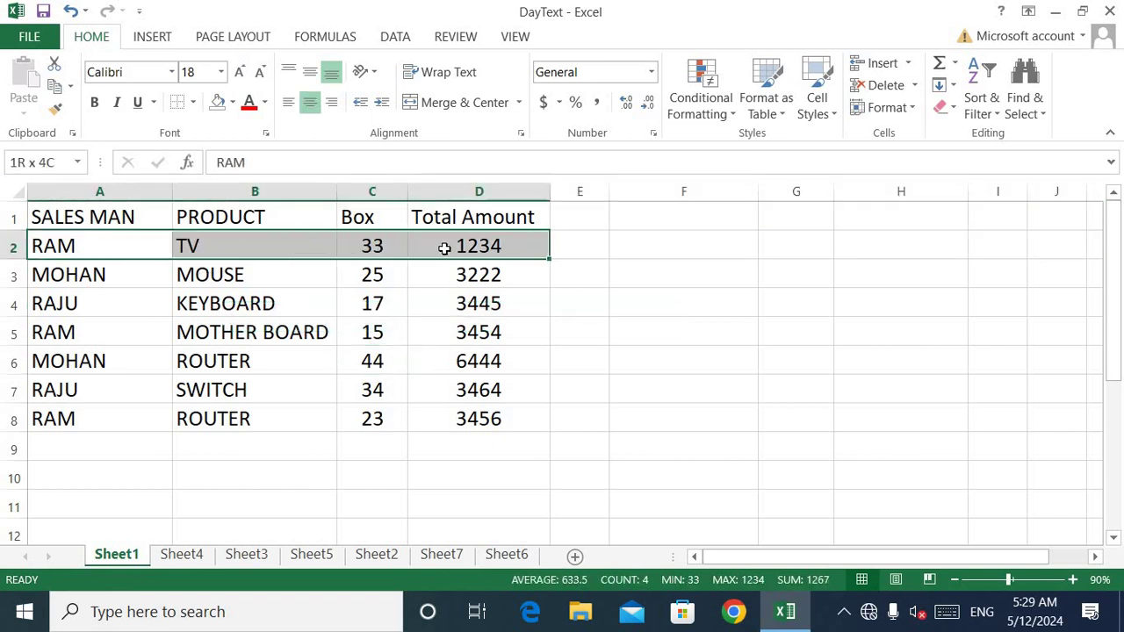
{"action": "left_click_drag", "start_coordinate": [264, 247], "coordinate": [458, 247]}
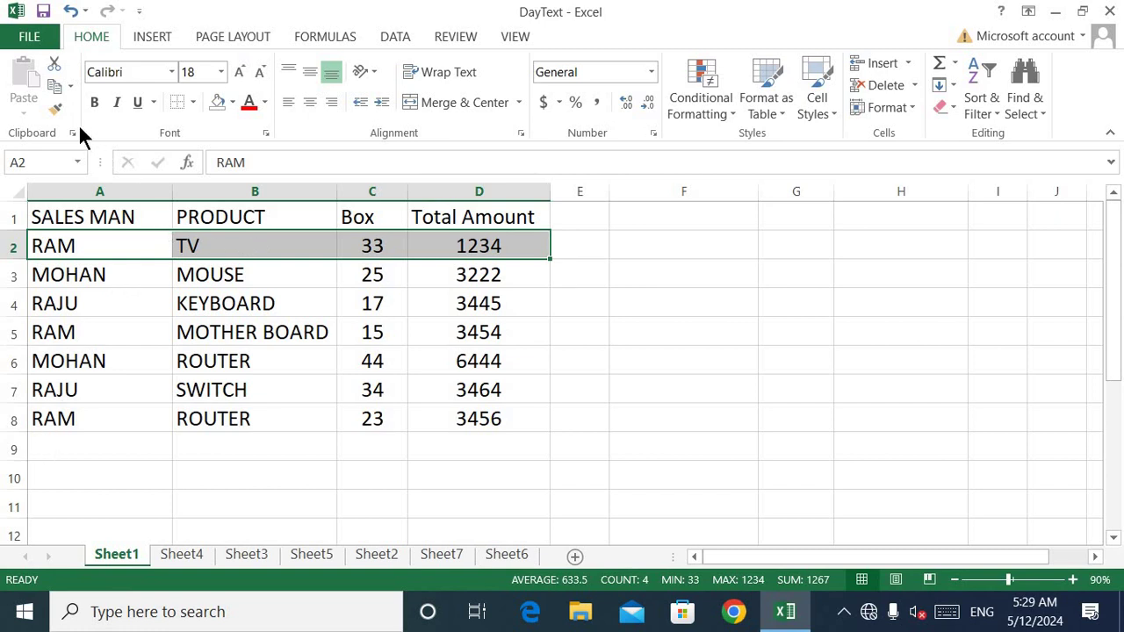
{"action": "left_click", "coordinate": [53, 66]}
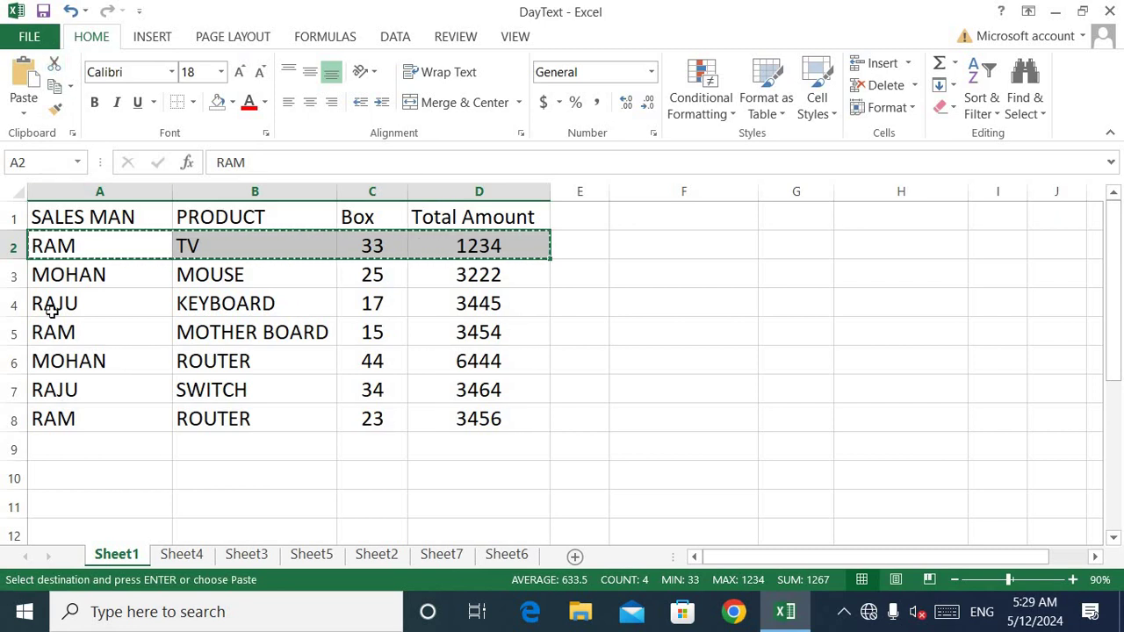
{"action": "left_click", "coordinate": [54, 451]}
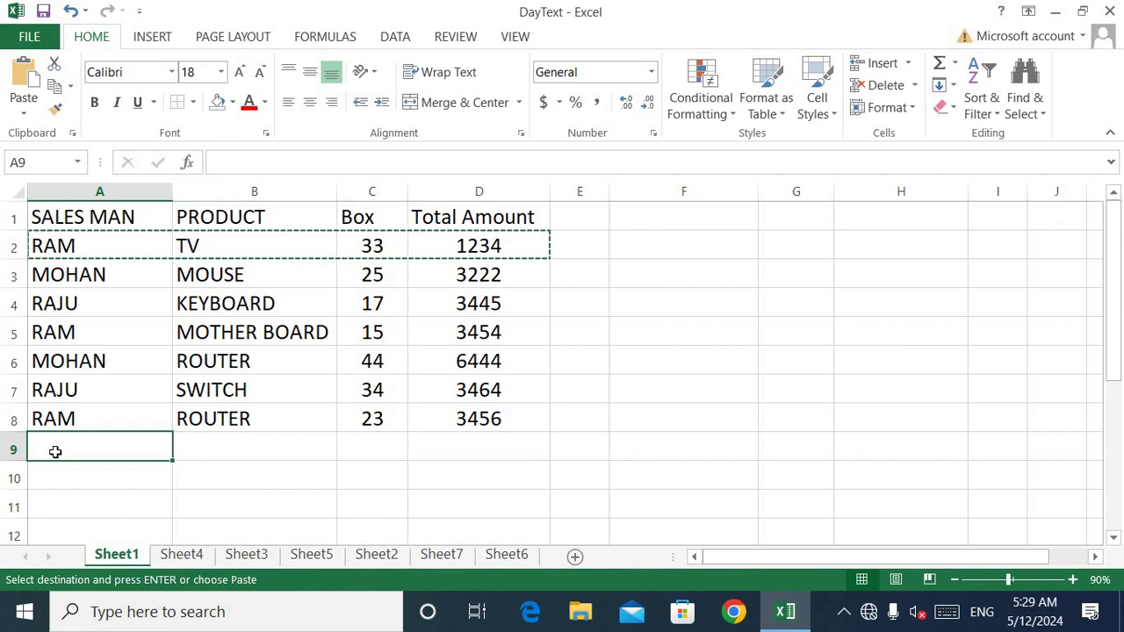
{"action": "left_click", "coordinate": [30, 77]}
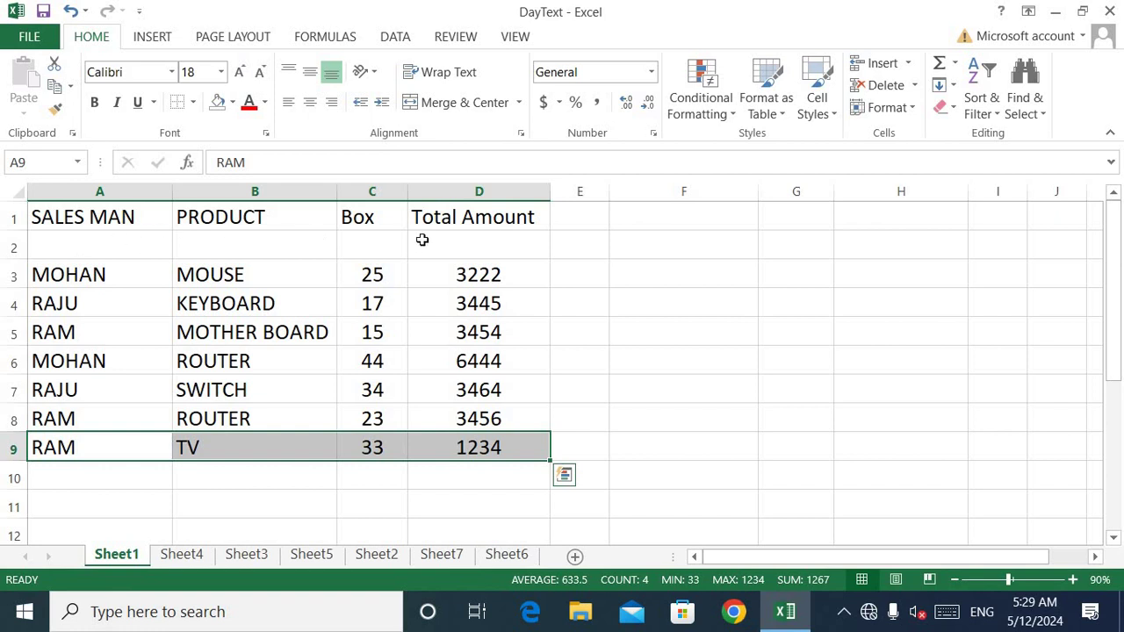
{"action": "key", "text": "Escape"}
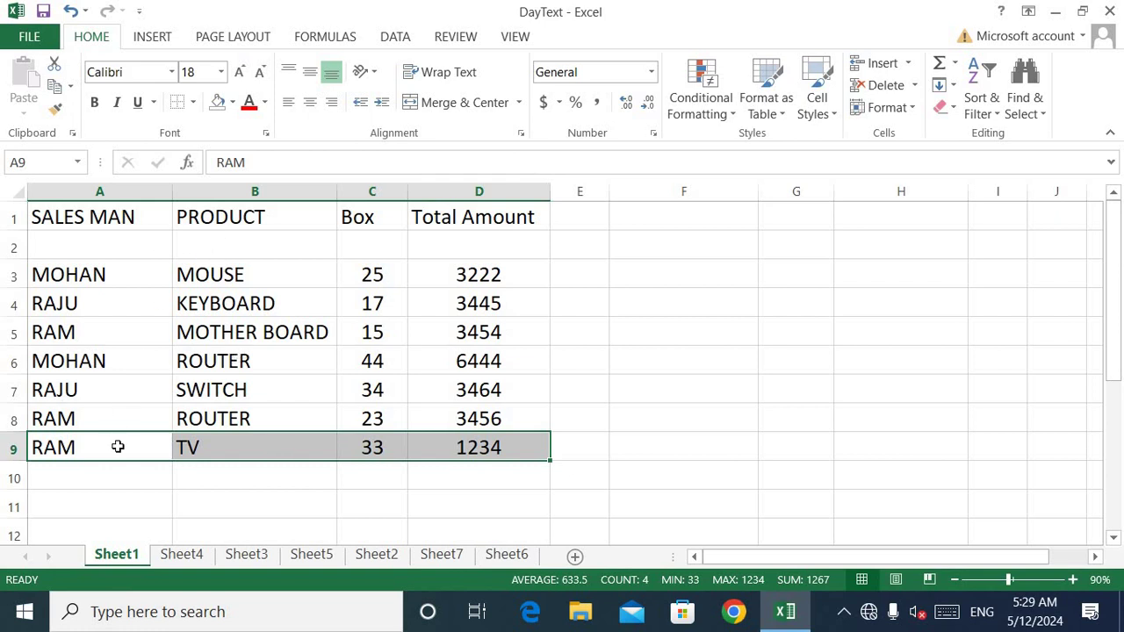
{"action": "left_click", "coordinate": [130, 495]}
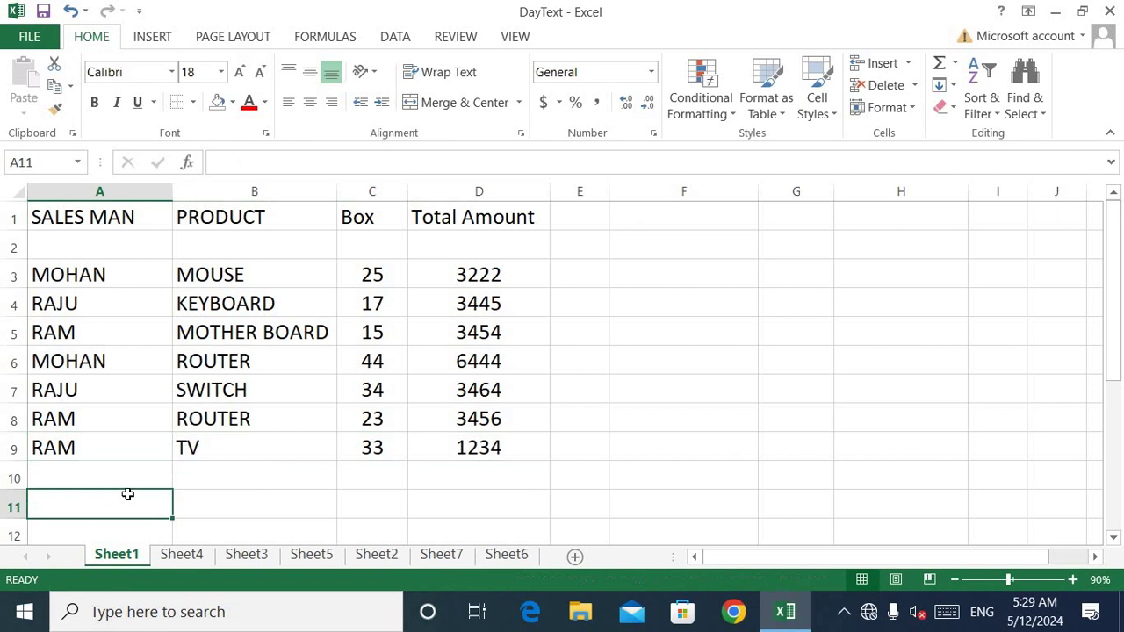
Copy MOHAN's MOUSE record (25, 3222) from A3:D3
{"action": "left_click", "coordinate": [88, 475]}
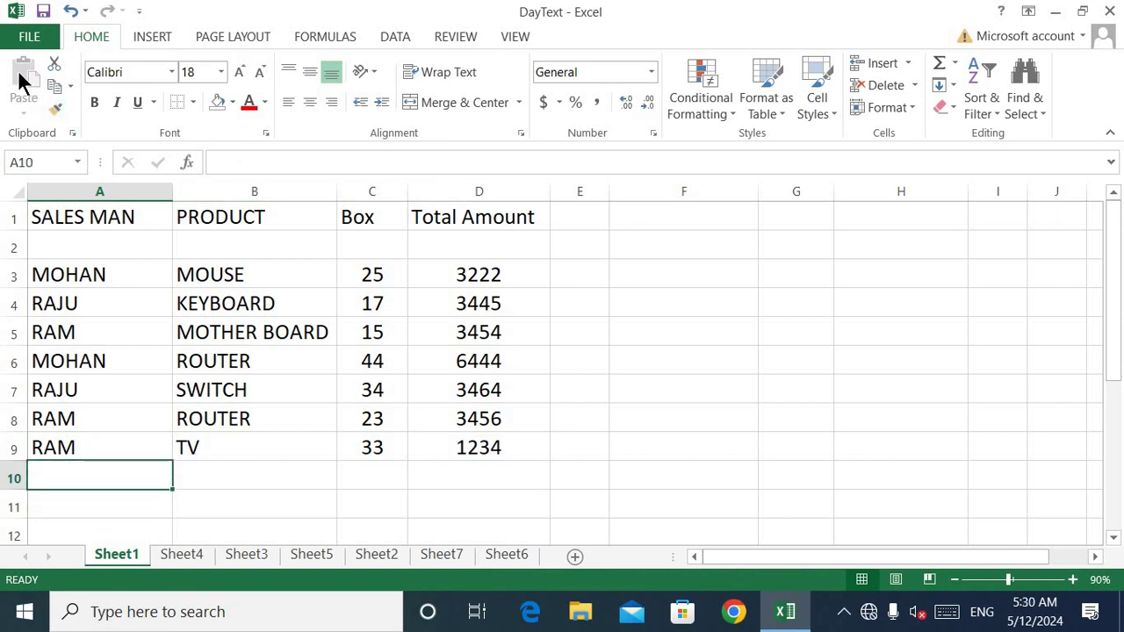
{"action": "left_click", "coordinate": [182, 325]}
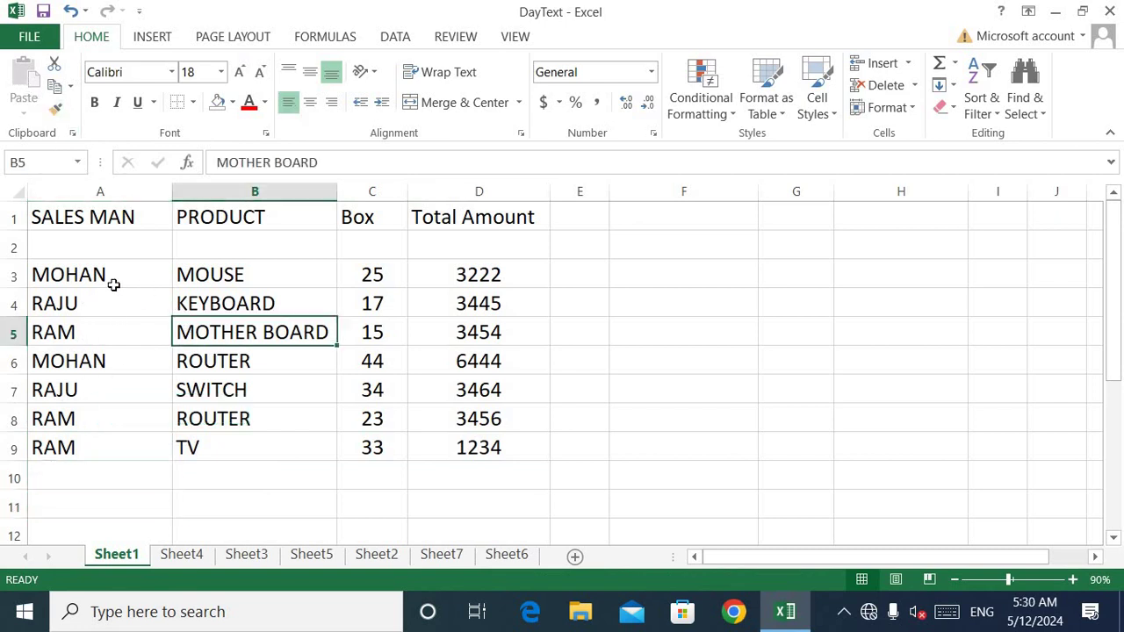
{"action": "left_click_drag", "start_coordinate": [94, 274], "coordinate": [171, 292]}
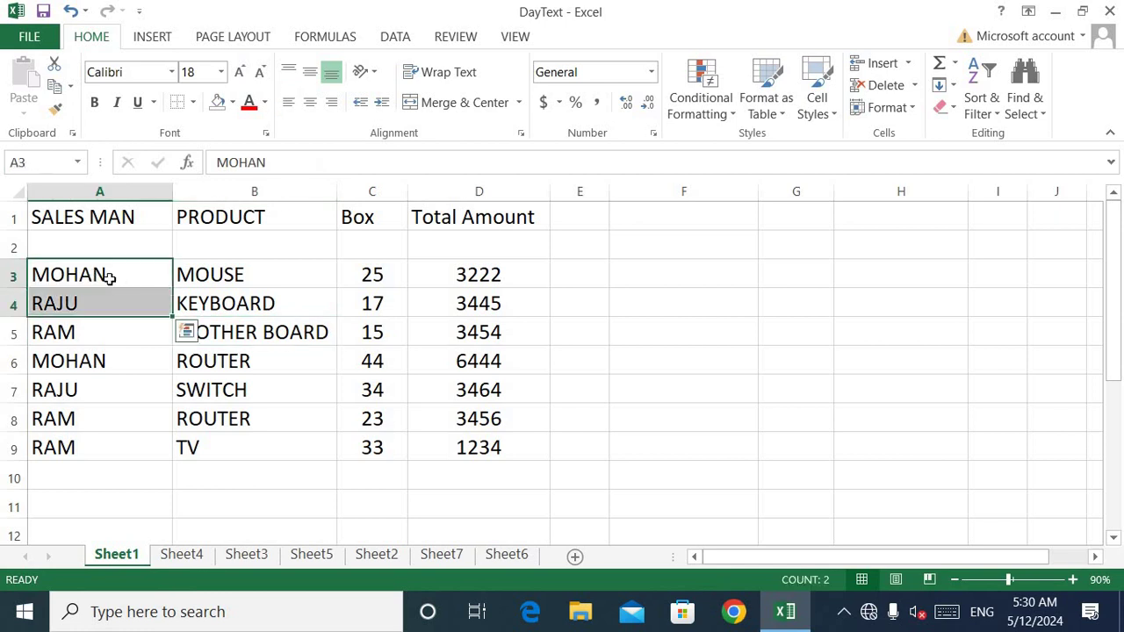
{"action": "left_click", "coordinate": [106, 275]}
{"action": "left_click_drag", "start_coordinate": [106, 275], "coordinate": [465, 276]}
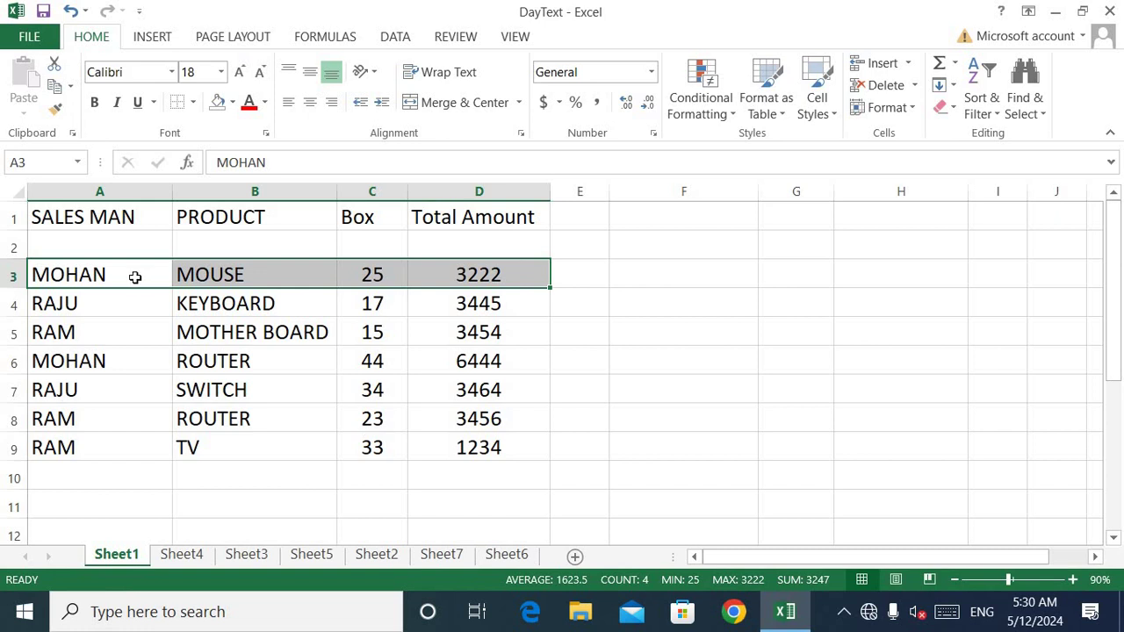
{"action": "left_click", "coordinate": [100, 303]}
{"action": "left_click", "coordinate": [116, 274]}
{"action": "left_click_drag", "start_coordinate": [116, 274], "coordinate": [460, 278]}
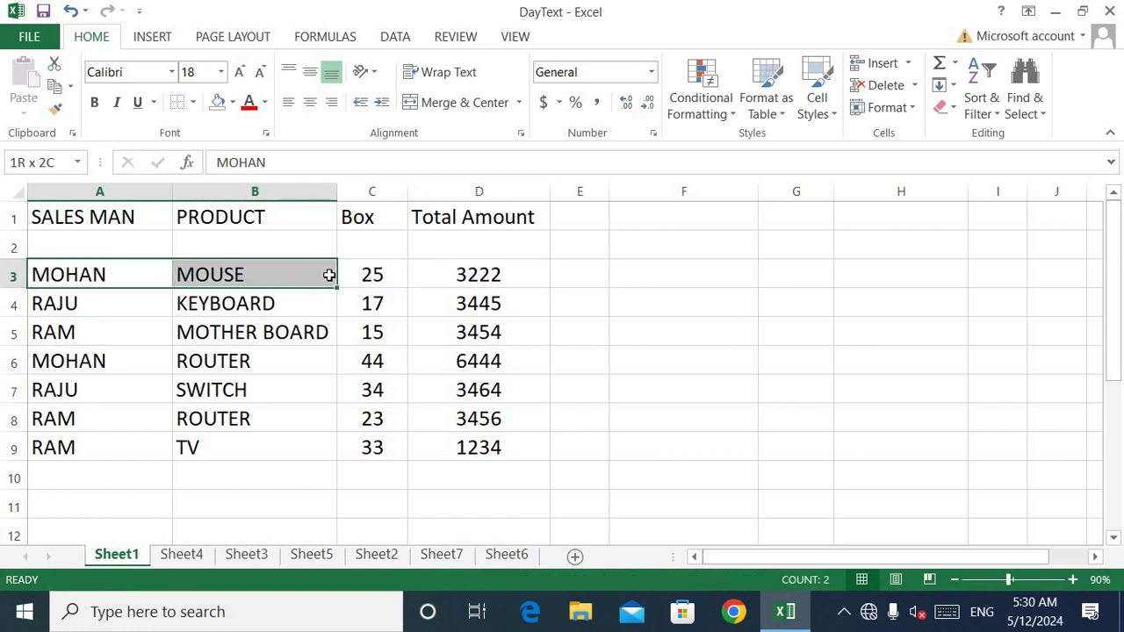
{"action": "key", "text": "ctrl+c"}
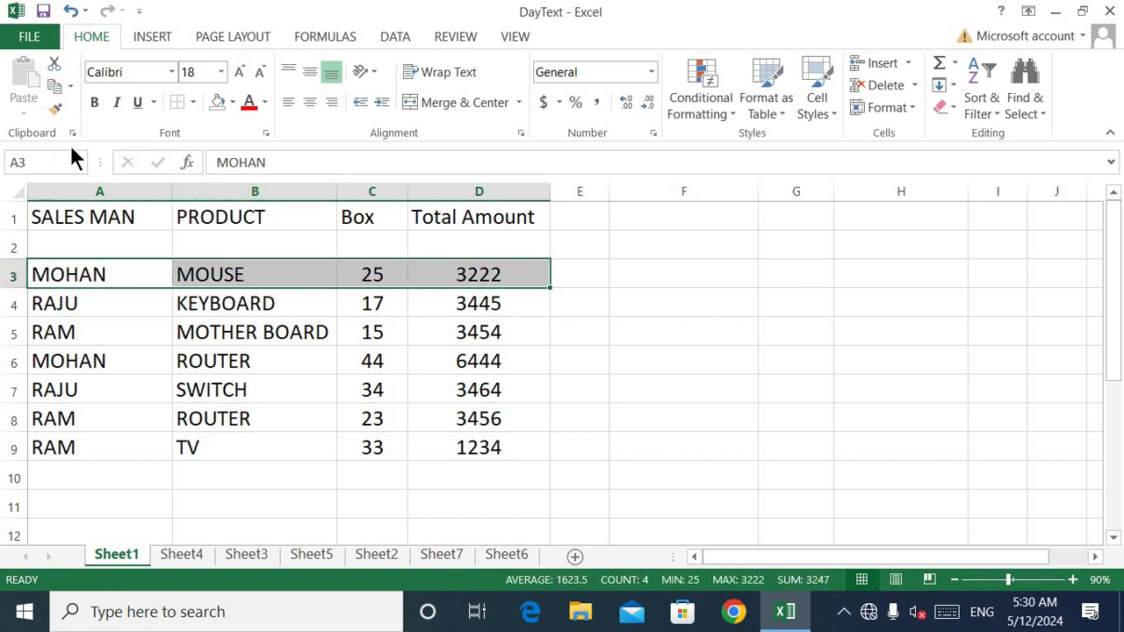
{"action": "left_click", "coordinate": [54, 91]}
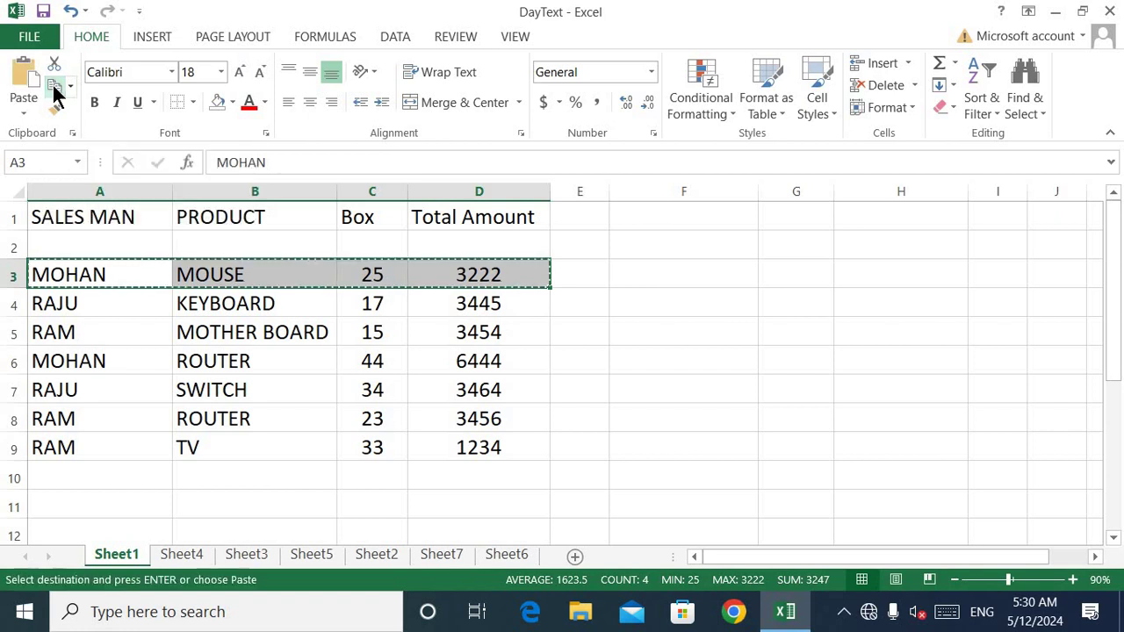
Paste the MOUSE record into the empty row 2 and into row 10
{"action": "left_click", "coordinate": [75, 244]}
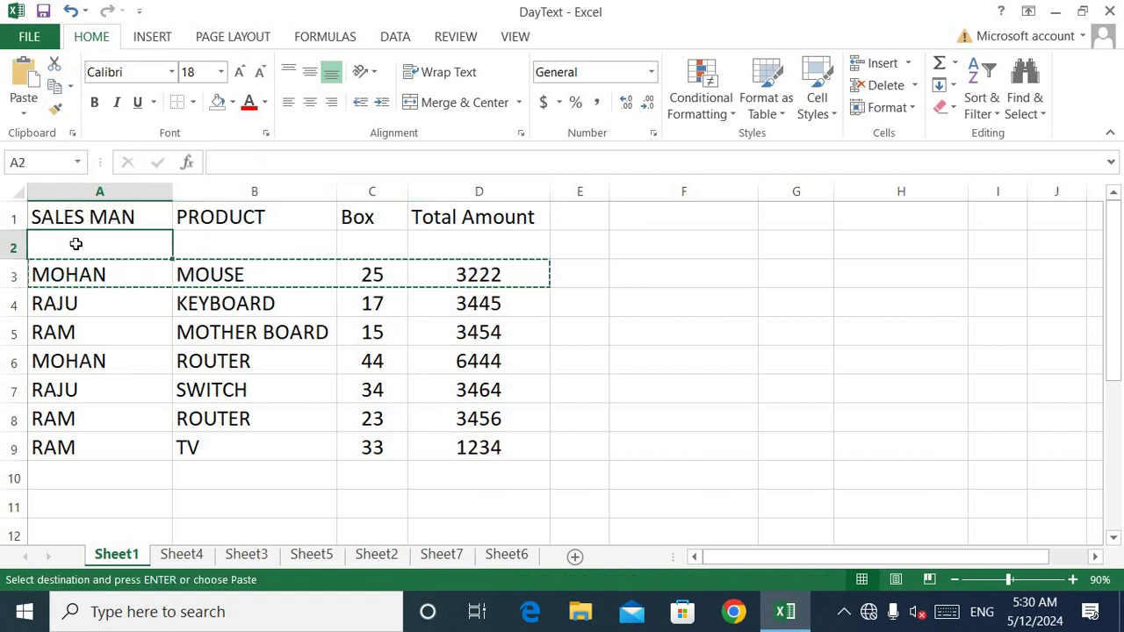
{"action": "left_click", "coordinate": [22, 76]}
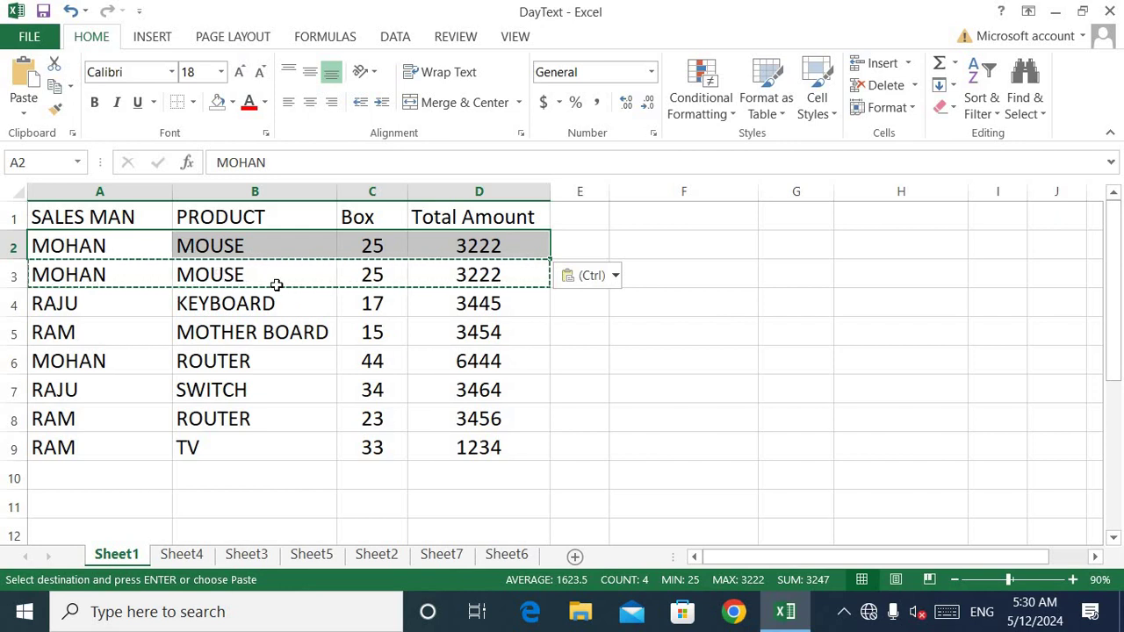
{"action": "left_click", "coordinate": [53, 477]}
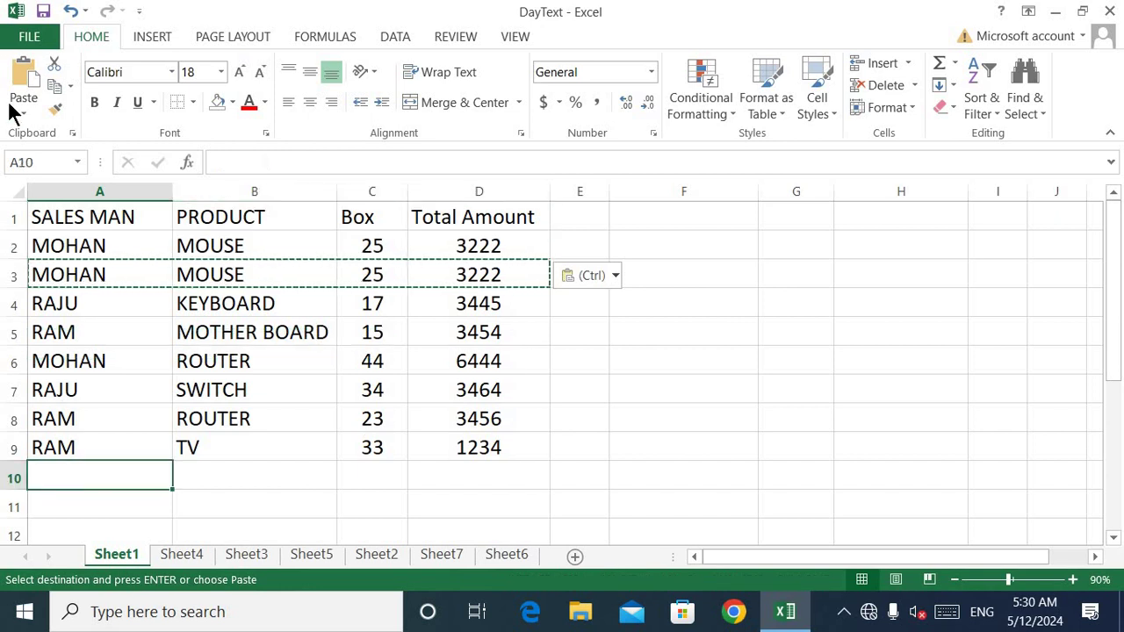
{"action": "left_click", "coordinate": [24, 77]}
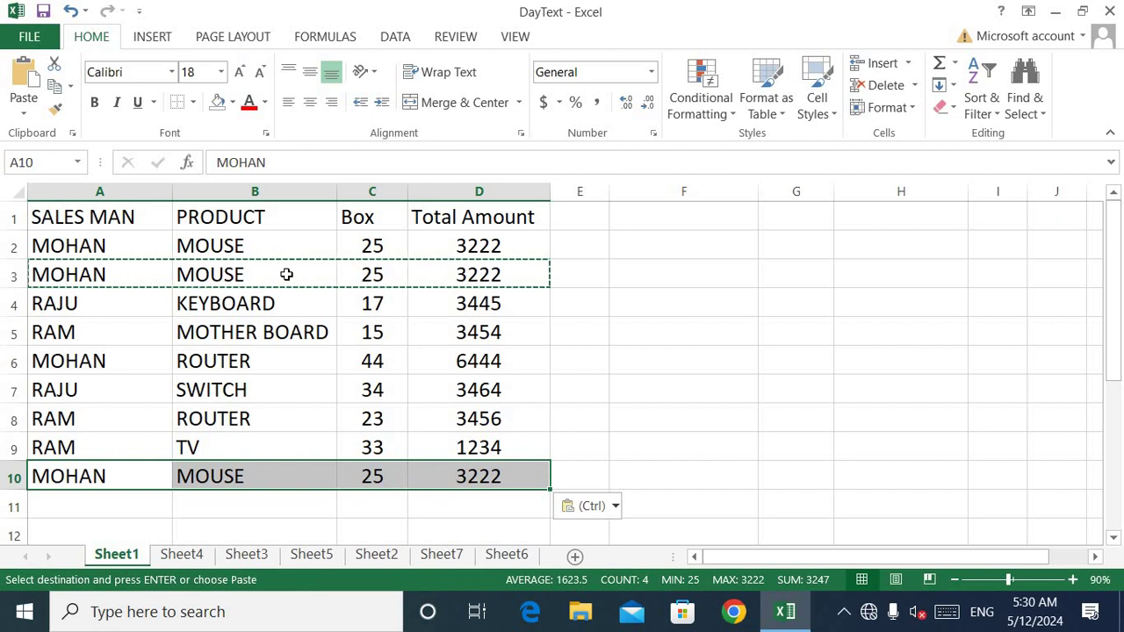
{"action": "key", "text": "Escape"}
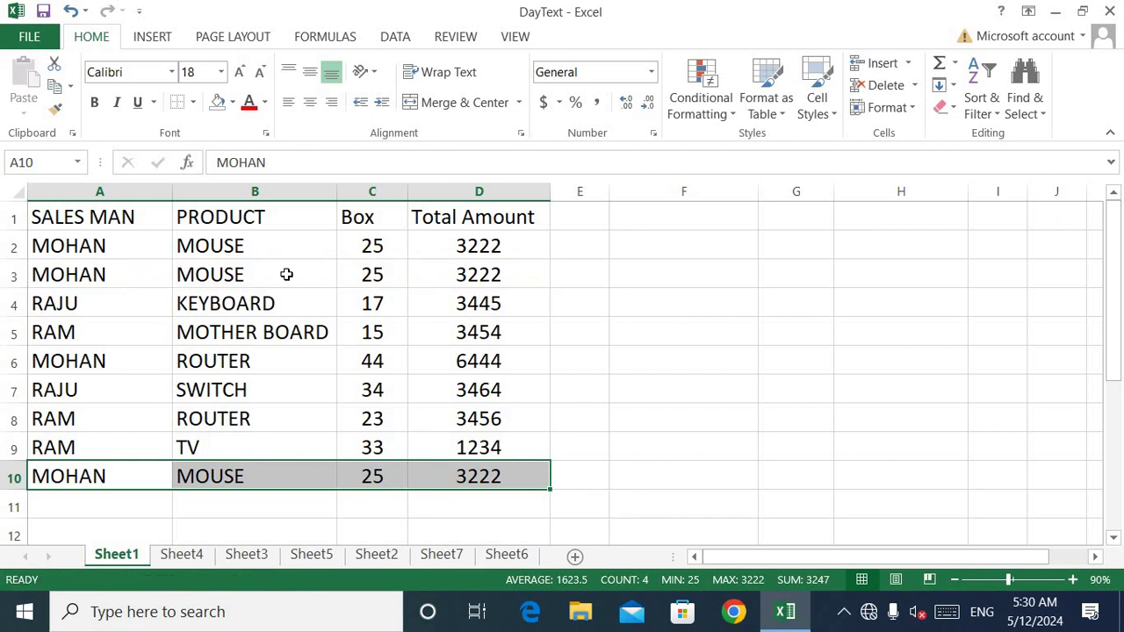
{"action": "left_click", "coordinate": [309, 303]}
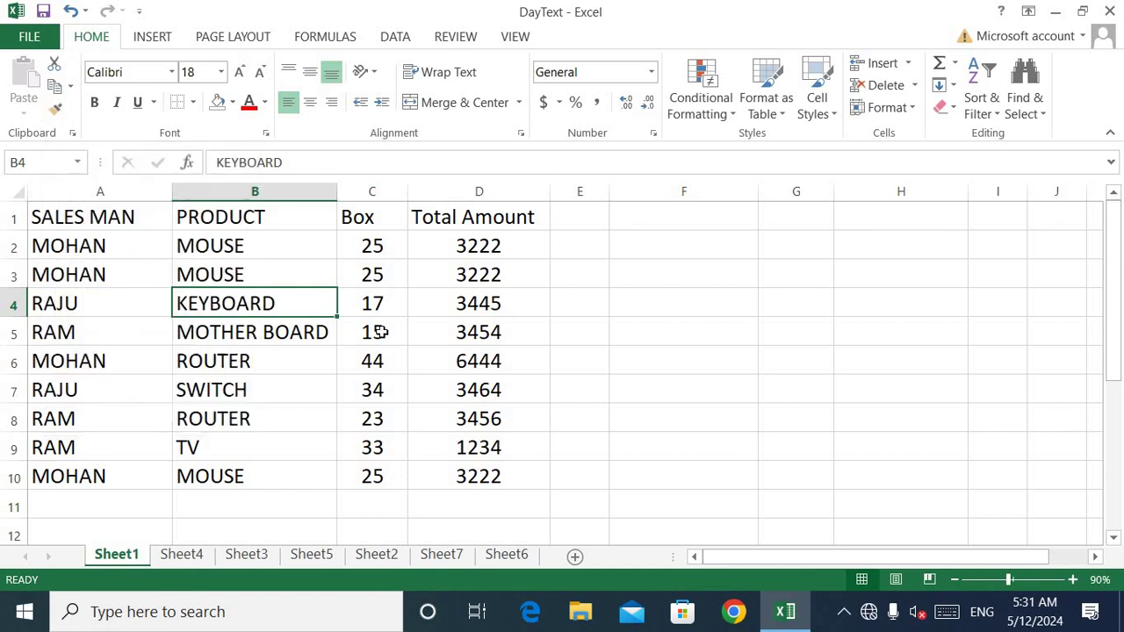
{"action": "key", "text": "Down"}
{"action": "key", "text": "Right"}
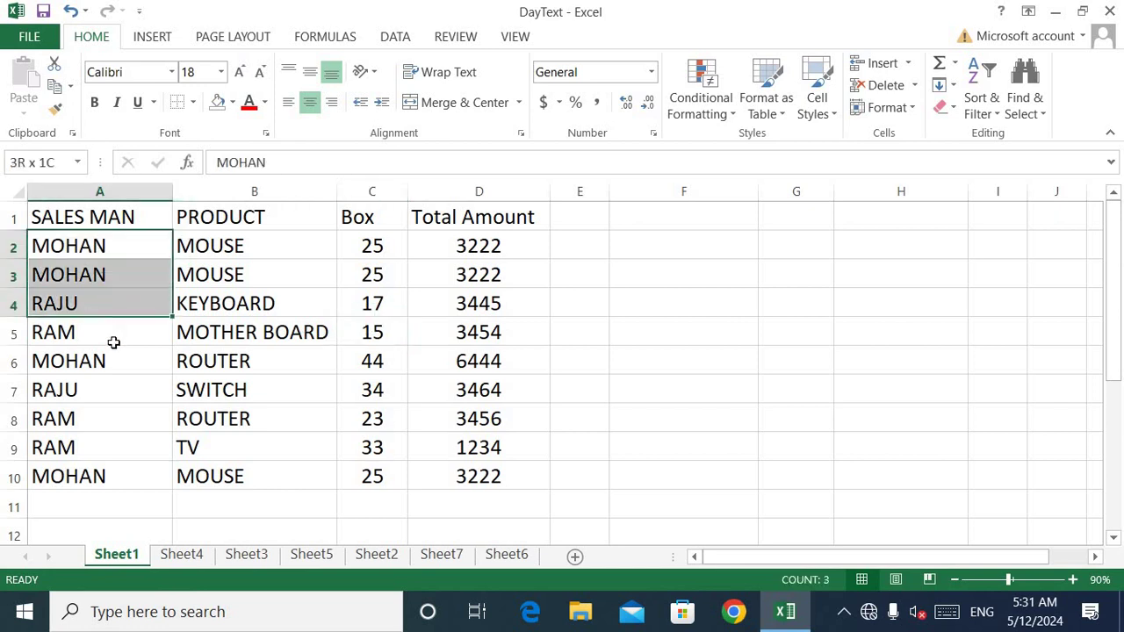
Apply All Borders and a blue-grey fill colour to the salesman cells A1:A10
{"action": "left_click_drag", "start_coordinate": [89, 246], "coordinate": [96, 362]}
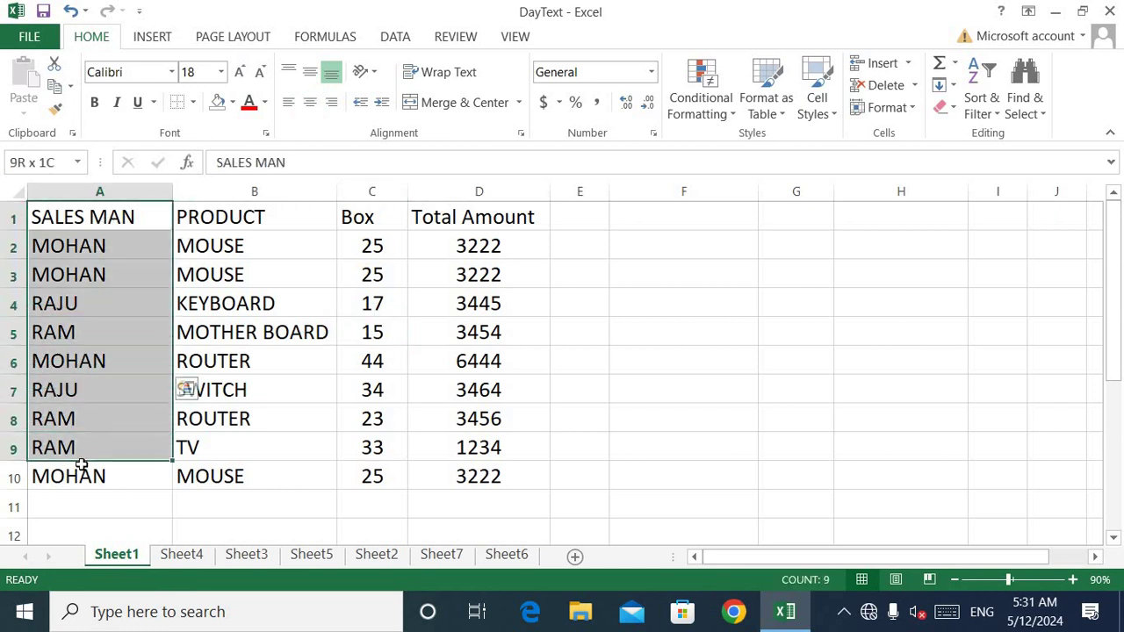
{"action": "left_click_drag", "start_coordinate": [92, 367], "coordinate": [82, 473]}
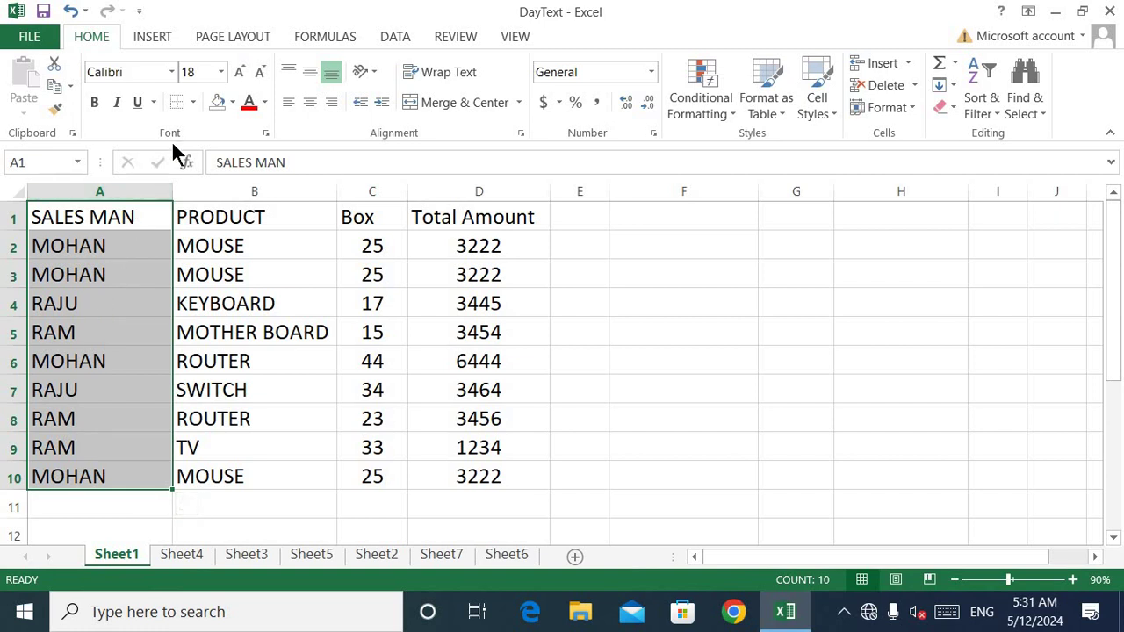
{"action": "left_click", "coordinate": [194, 102]}
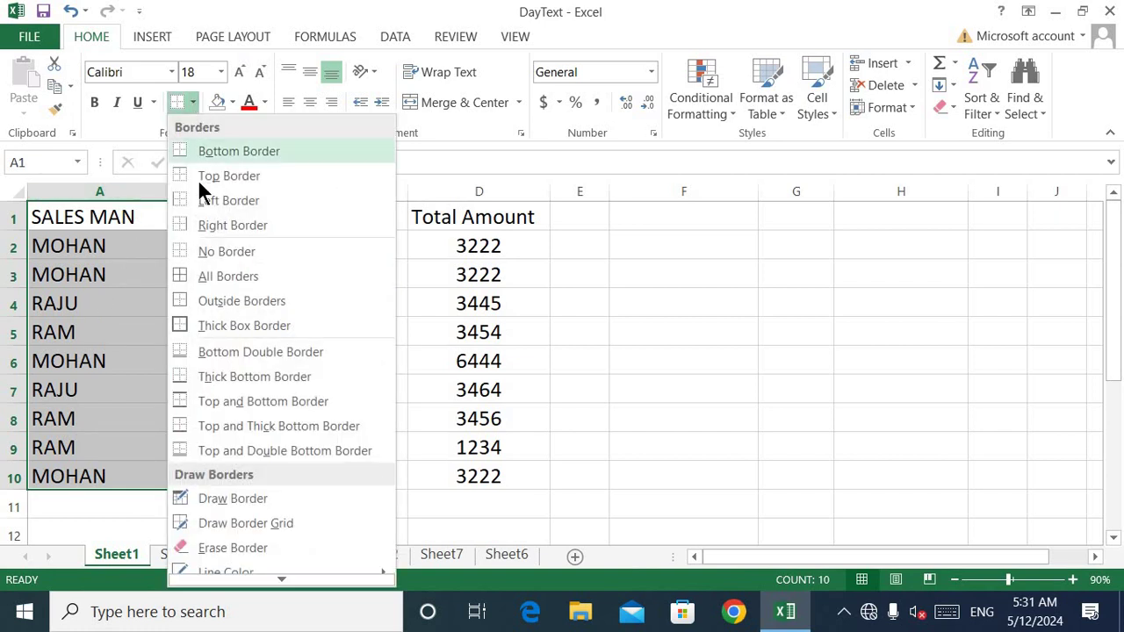
{"action": "left_click", "coordinate": [212, 276]}
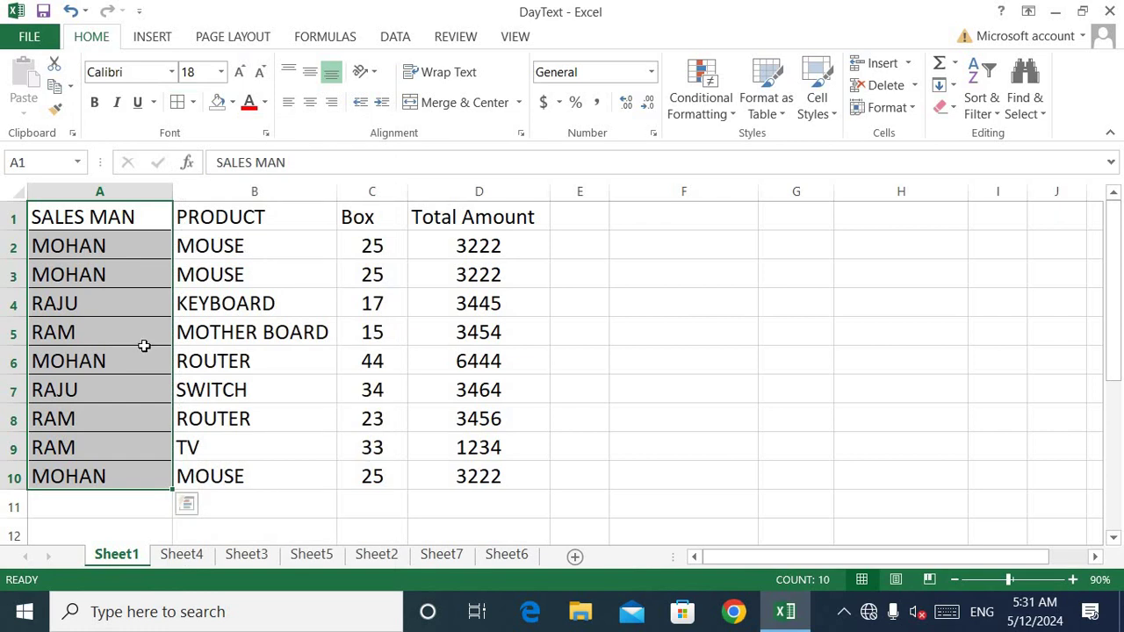
{"action": "left_click", "coordinate": [232, 103]}
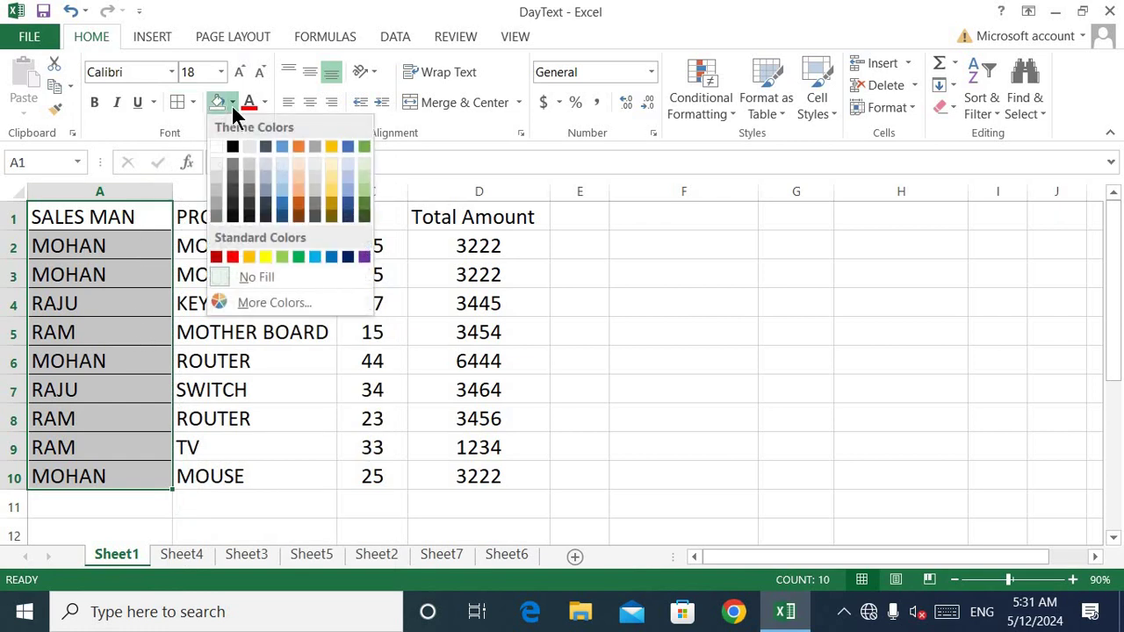
{"action": "left_click", "coordinate": [278, 175]}
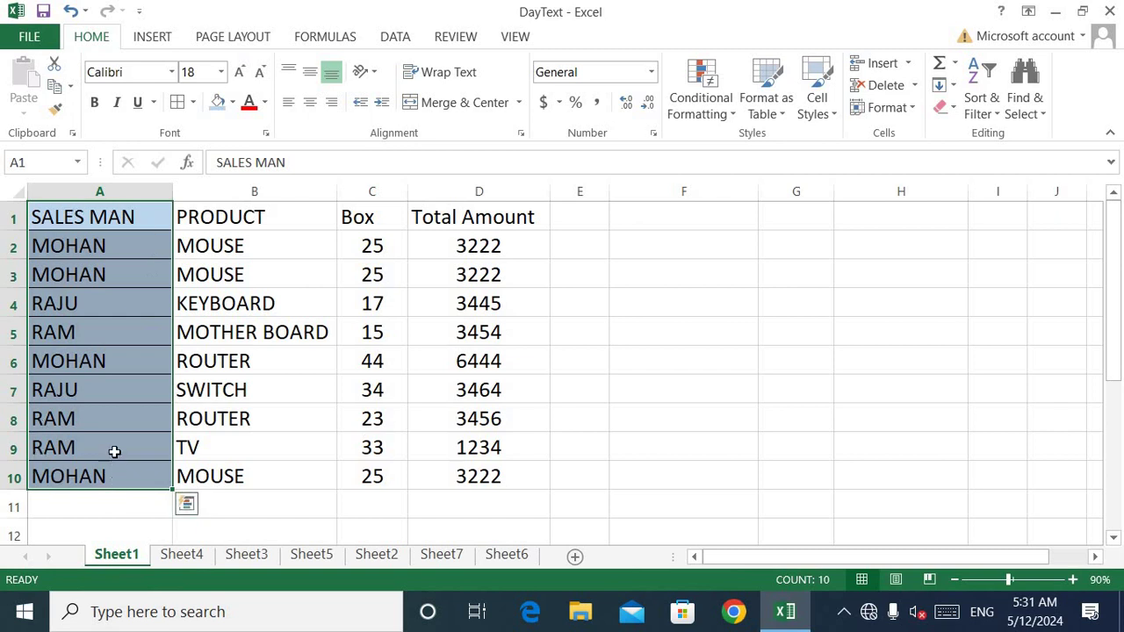
Give the salesman names in A1:A10 dark blue font with bold, italic and underline
{"action": "left_click", "coordinate": [127, 218]}
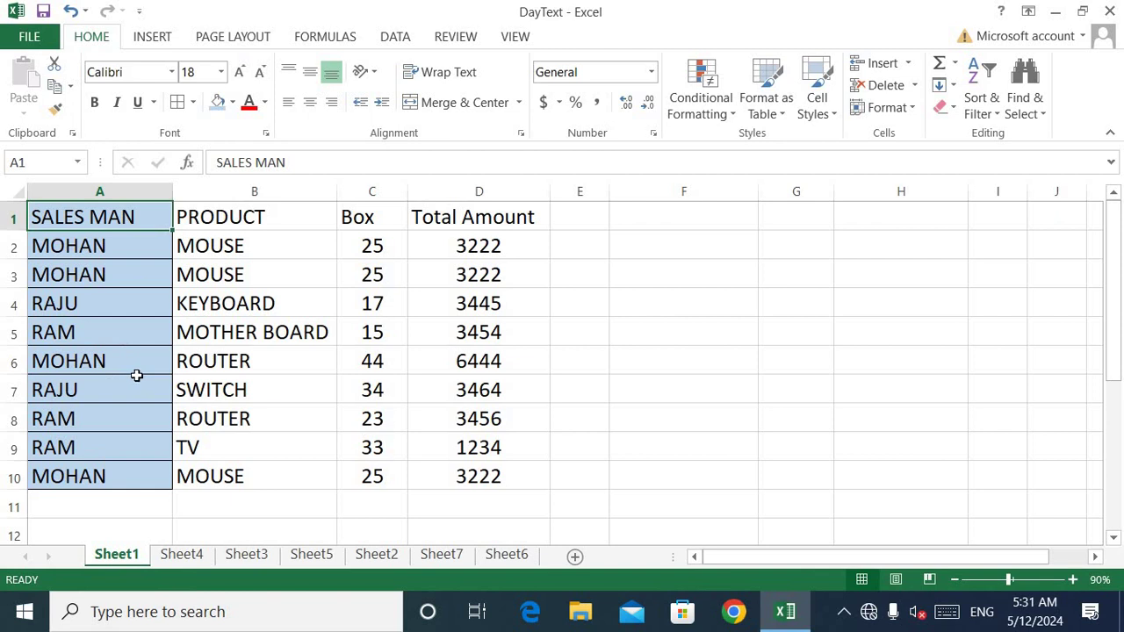
{"action": "left_click_drag", "start_coordinate": [97, 218], "coordinate": [108, 474]}
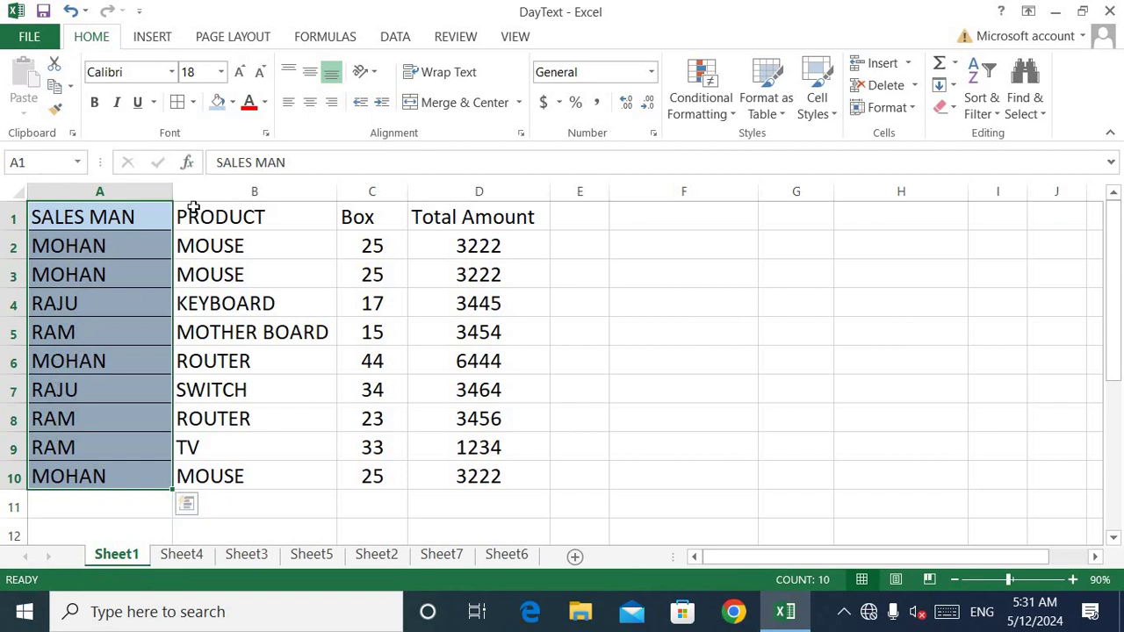
{"action": "left_click", "coordinate": [265, 103]}
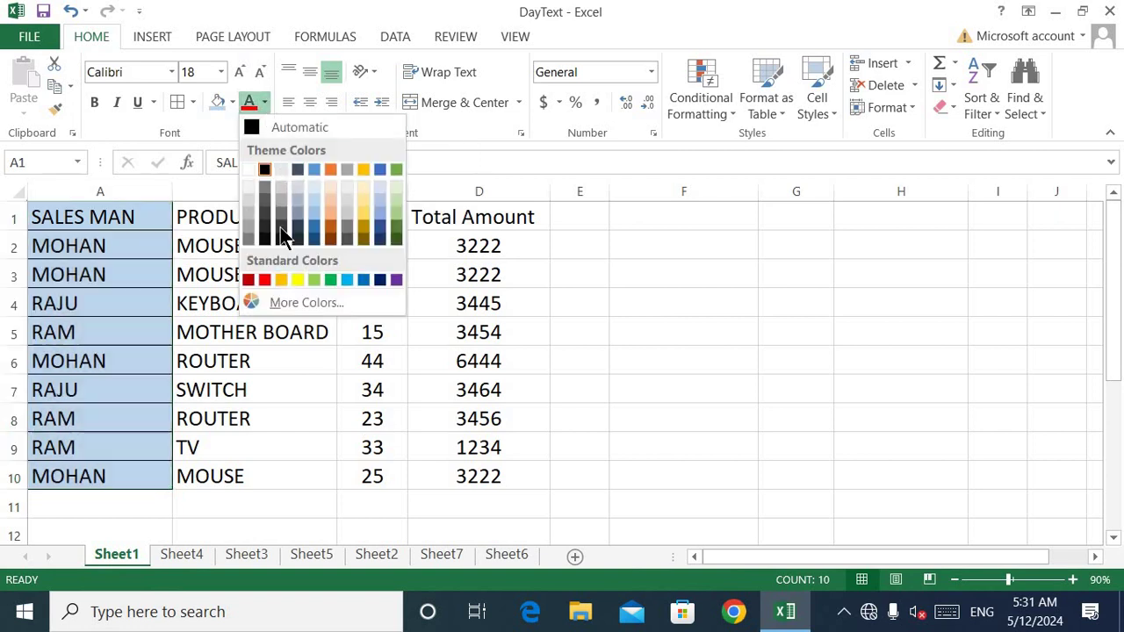
{"action": "left_click", "coordinate": [375, 280]}
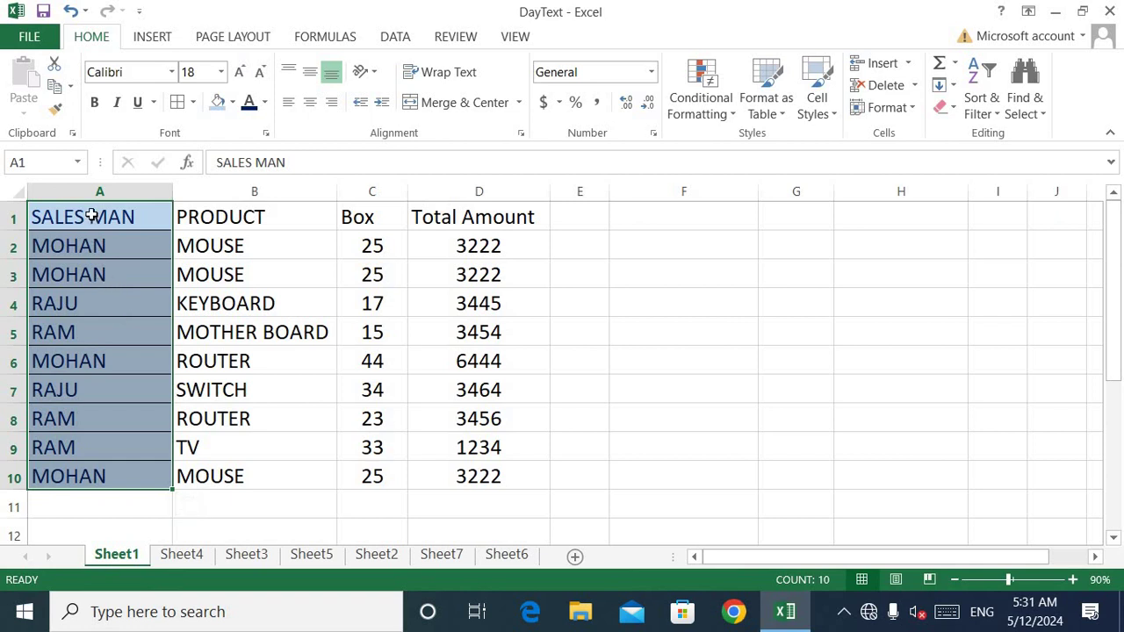
{"action": "left_click_drag", "start_coordinate": [92, 215], "coordinate": [90, 473]}
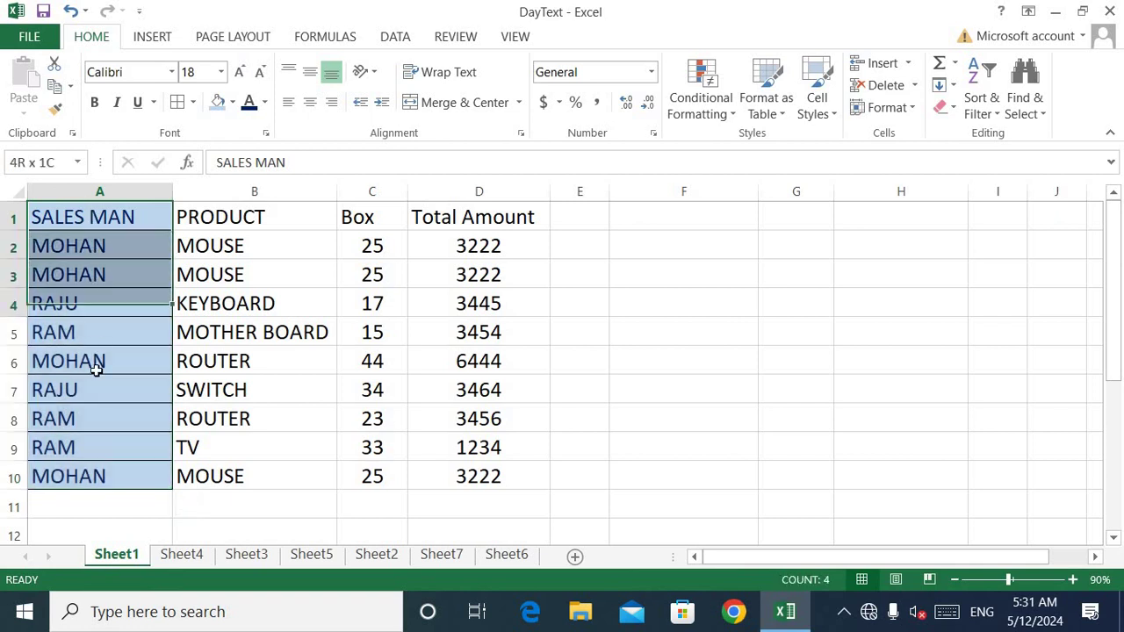
{"action": "left_click", "coordinate": [95, 103]}
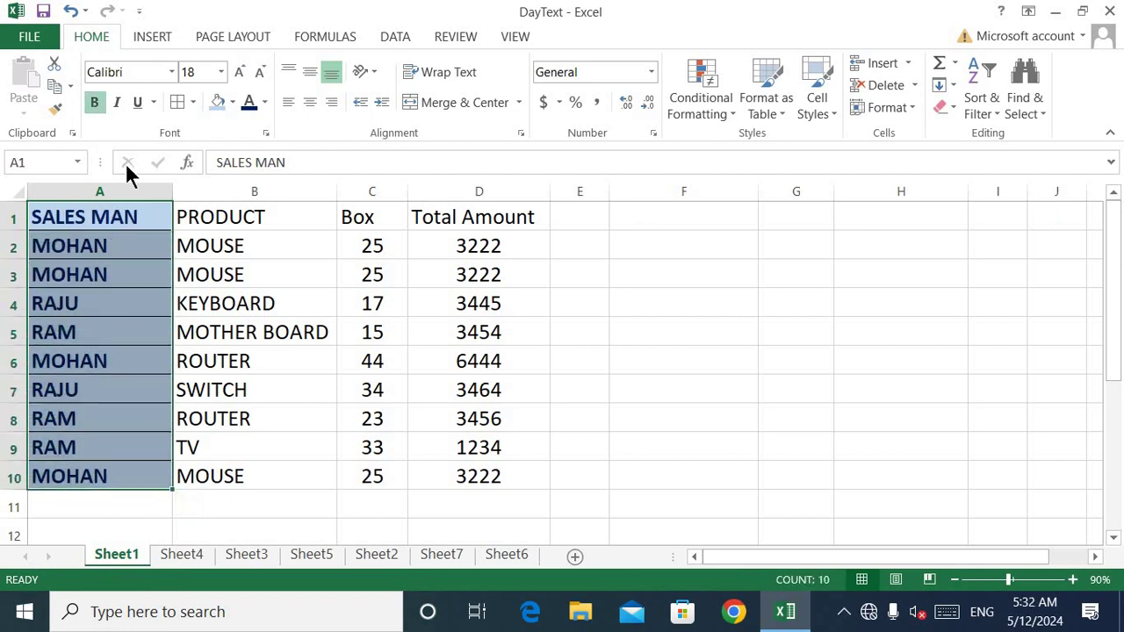
{"action": "left_click", "coordinate": [118, 102]}
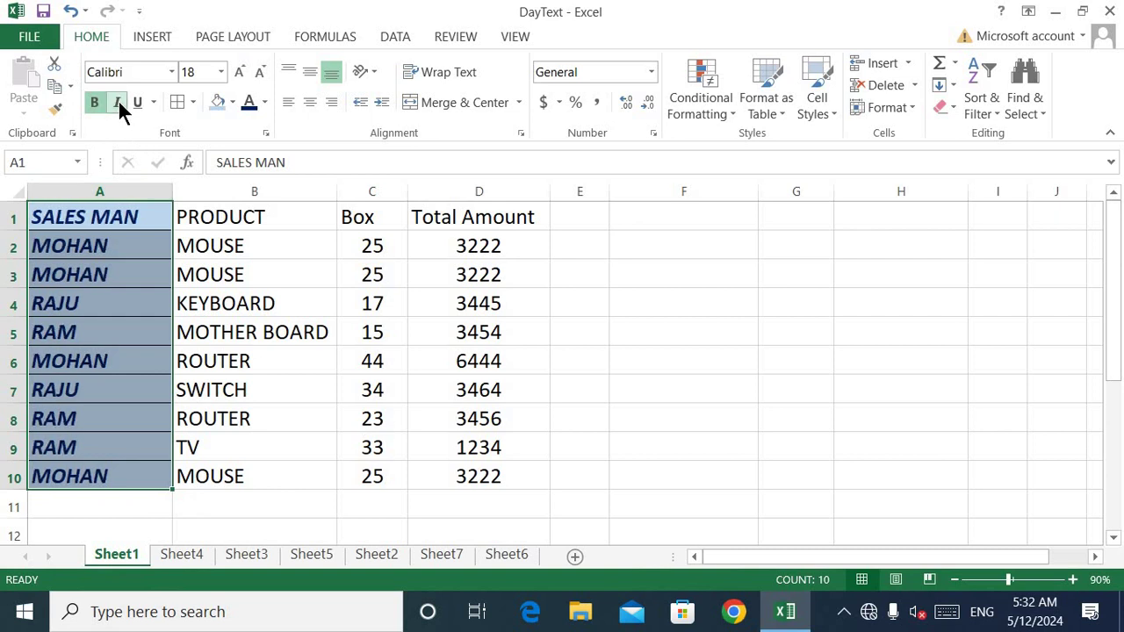
{"action": "left_click", "coordinate": [139, 103]}
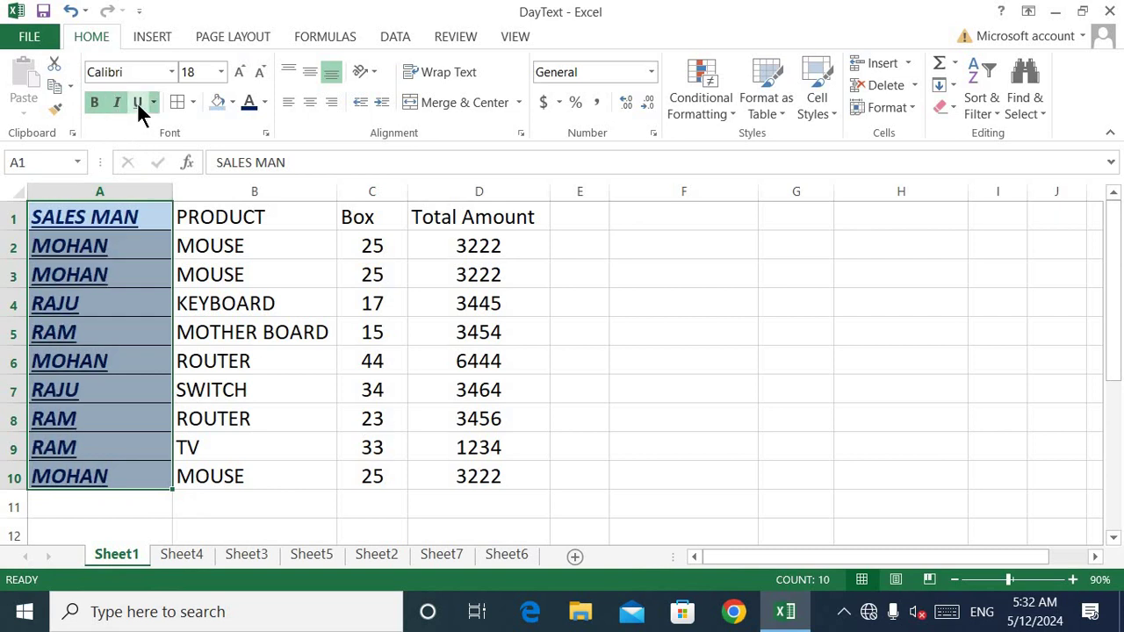
Copy cell A5's formatting onto the Total Amount column D1:D10 with Format Painter
{"action": "left_click", "coordinate": [254, 321]}
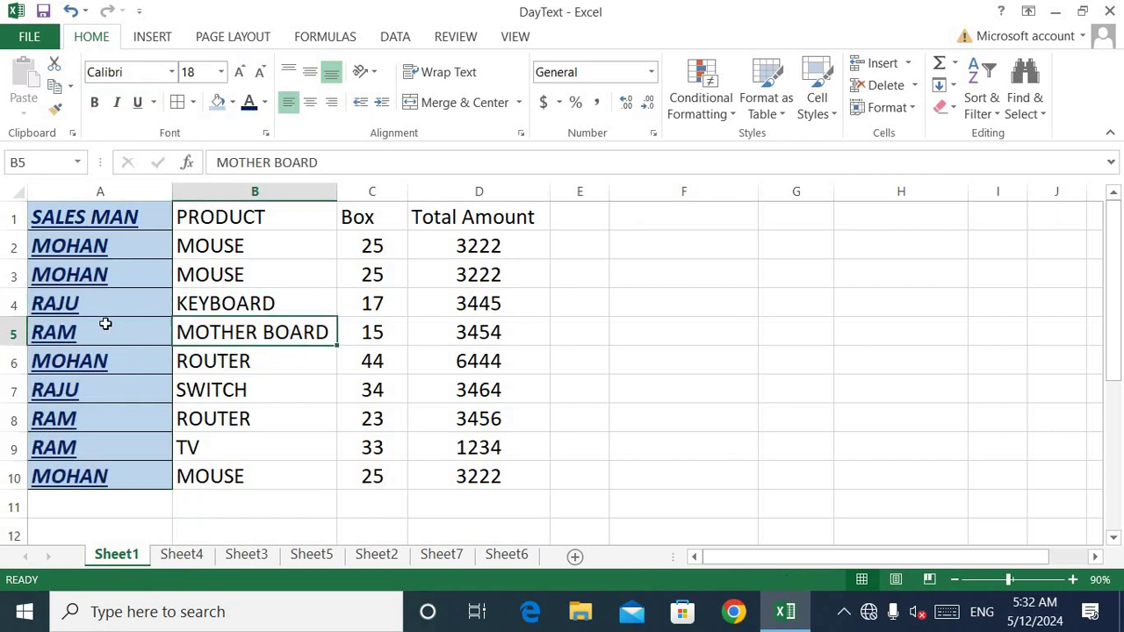
{"action": "left_click_drag", "start_coordinate": [472, 222], "coordinate": [477, 477]}
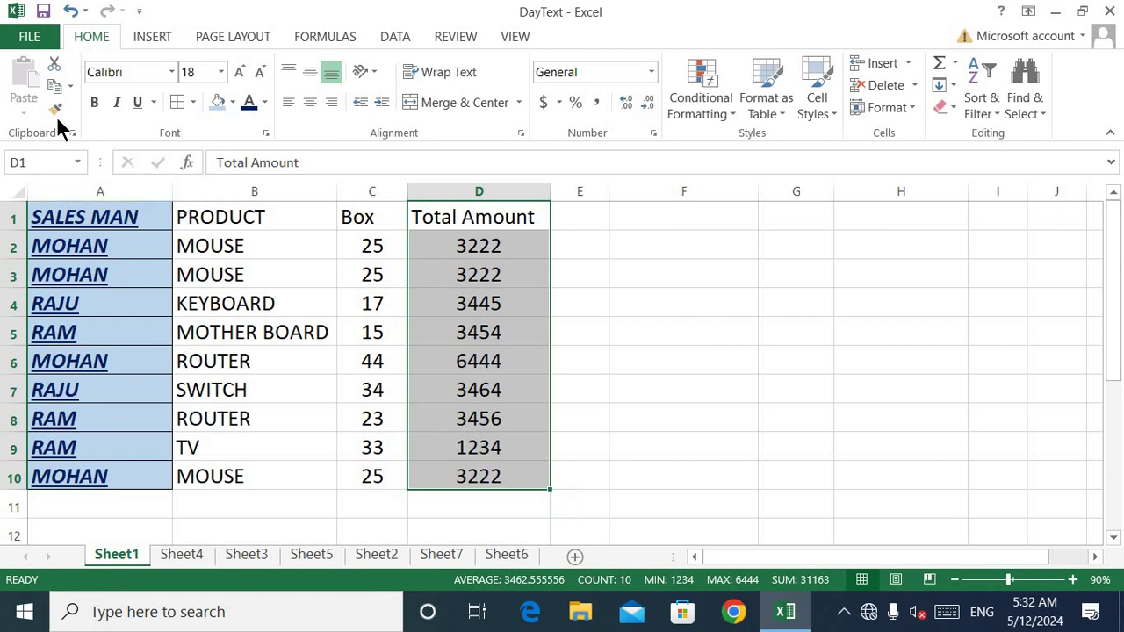
{"action": "left_click", "coordinate": [372, 476]}
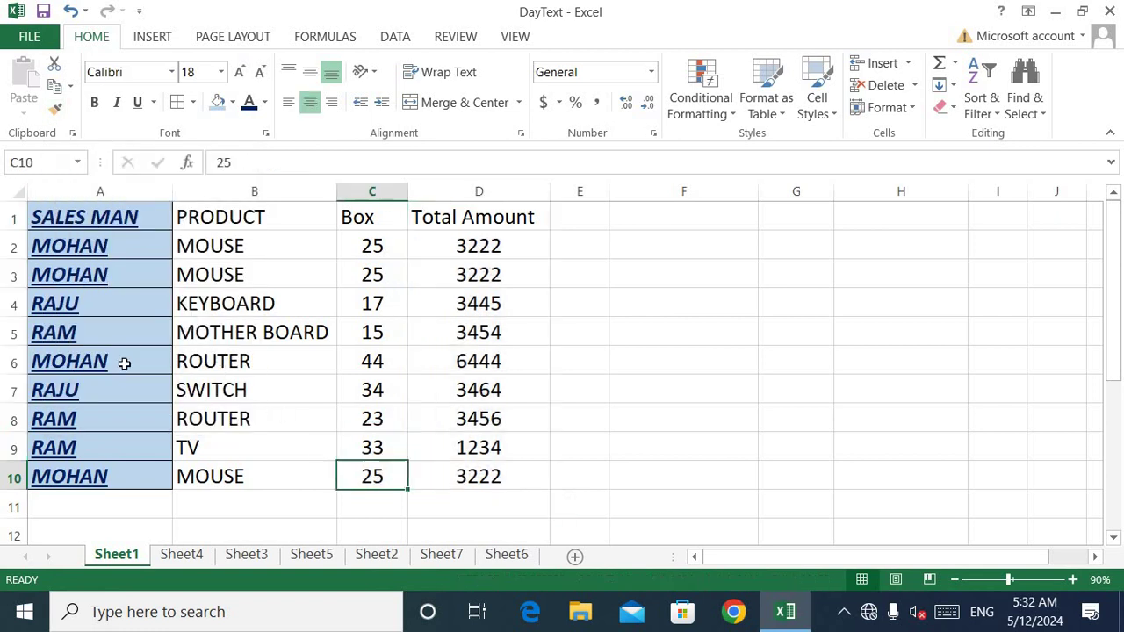
{"action": "left_click", "coordinate": [78, 246]}
{"action": "left_click", "coordinate": [79, 332]}
{"action": "left_click", "coordinate": [79, 390]}
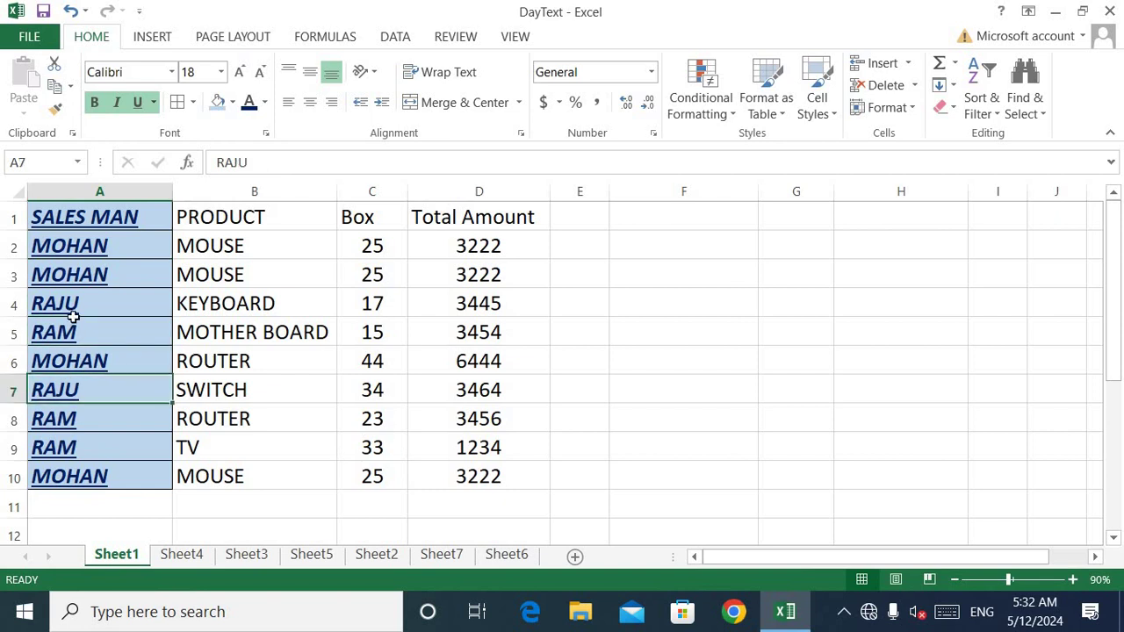
{"action": "left_click", "coordinate": [76, 303]}
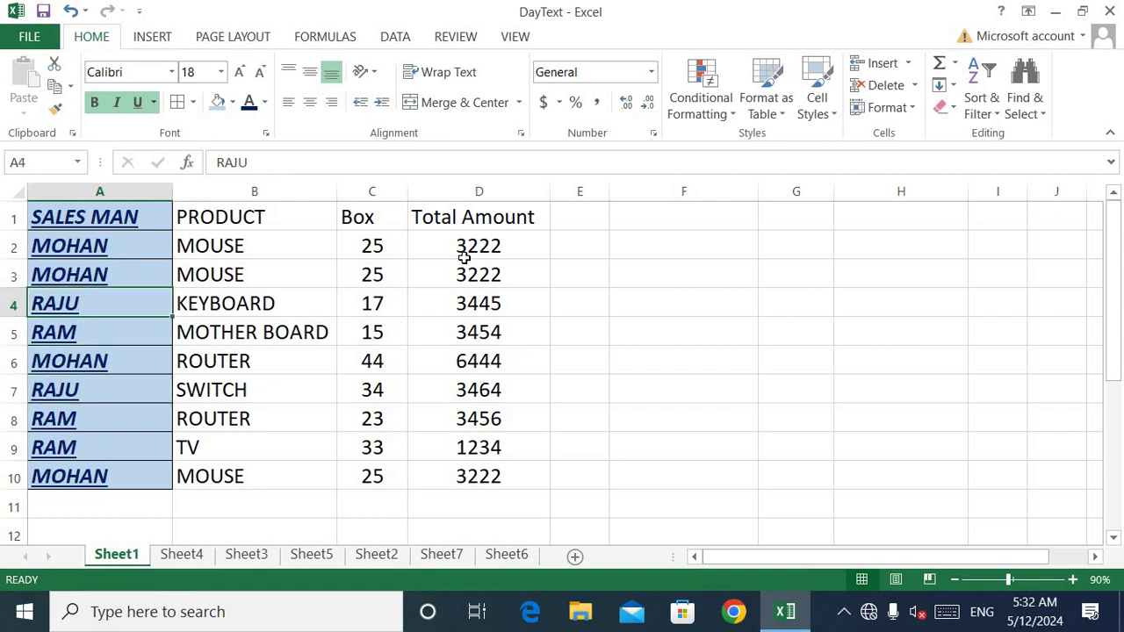
{"action": "left_click", "coordinate": [81, 246]}
{"action": "left_click", "coordinate": [81, 303]}
{"action": "left_click", "coordinate": [84, 332]}
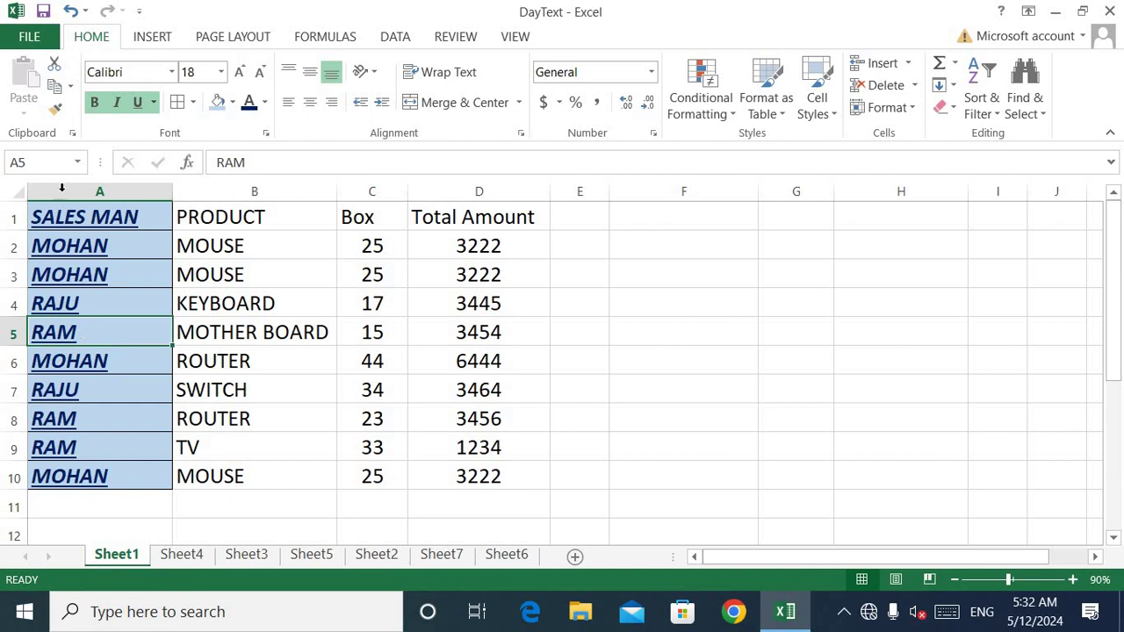
{"action": "left_click", "coordinate": [55, 110]}
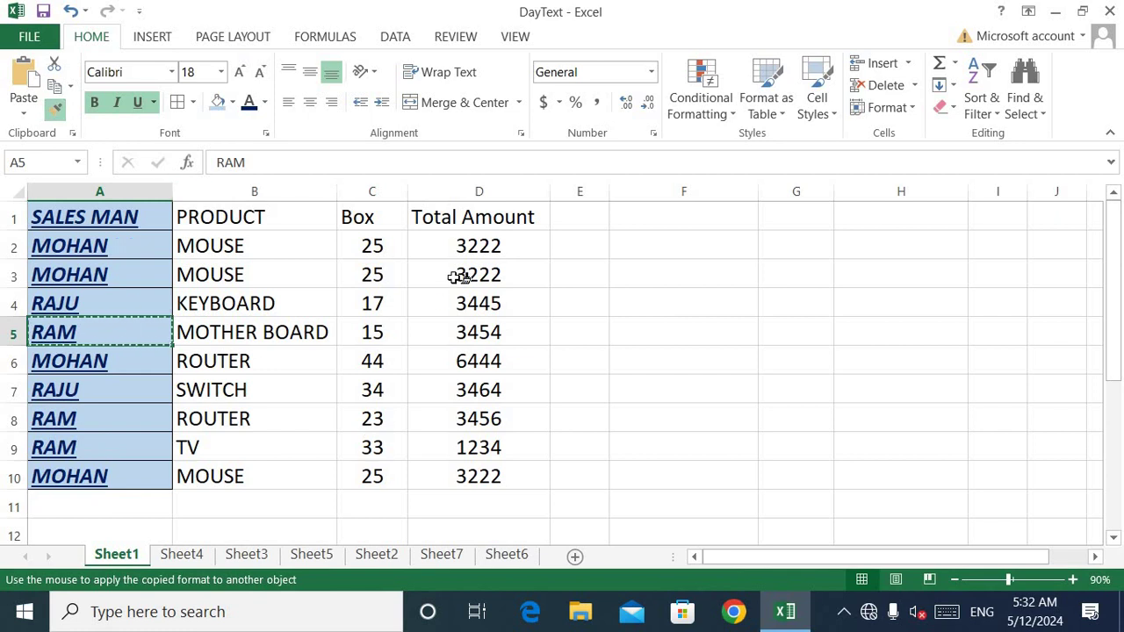
{"action": "left_click_drag", "start_coordinate": [479, 217], "coordinate": [479, 479]}
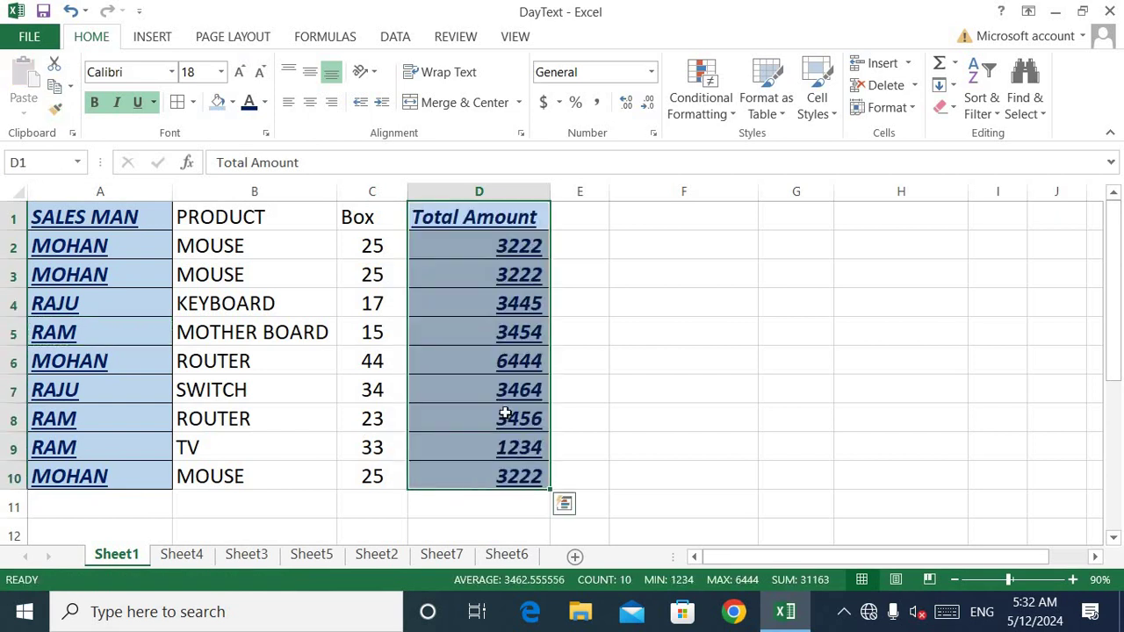
Copy cell A4's formatting onto the Box column C1:C10 with Format Painter
{"action": "left_click", "coordinate": [85, 295]}
{"action": "left_click", "coordinate": [56, 108]}
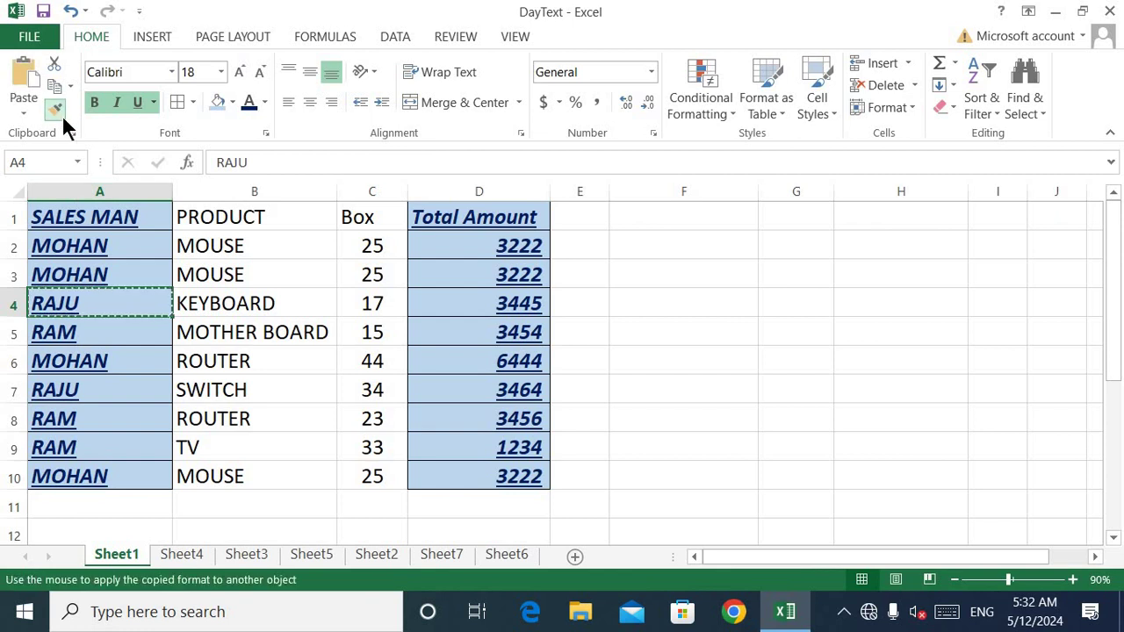
{"action": "mouse_move", "coordinate": [367, 218]}
{"action": "left_mouse_down"}
{"action": "mouse_move", "coordinate": [372, 474]}
{"action": "mouse_move", "coordinate": [361, 476]}
{"action": "left_mouse_up"}
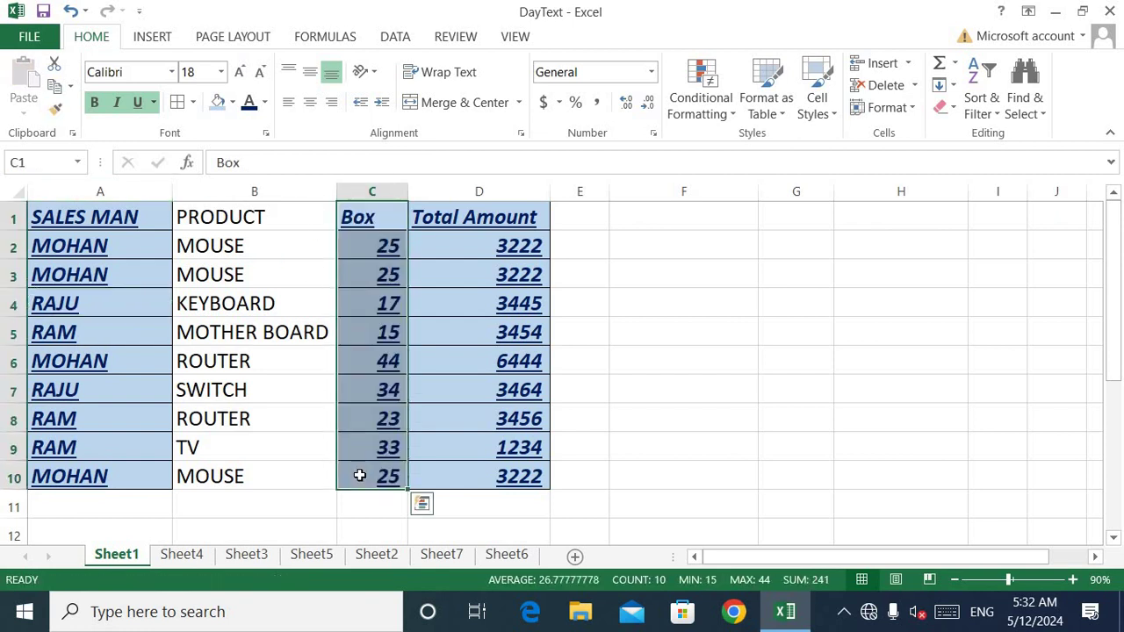
{"action": "left_click", "coordinate": [444, 366]}
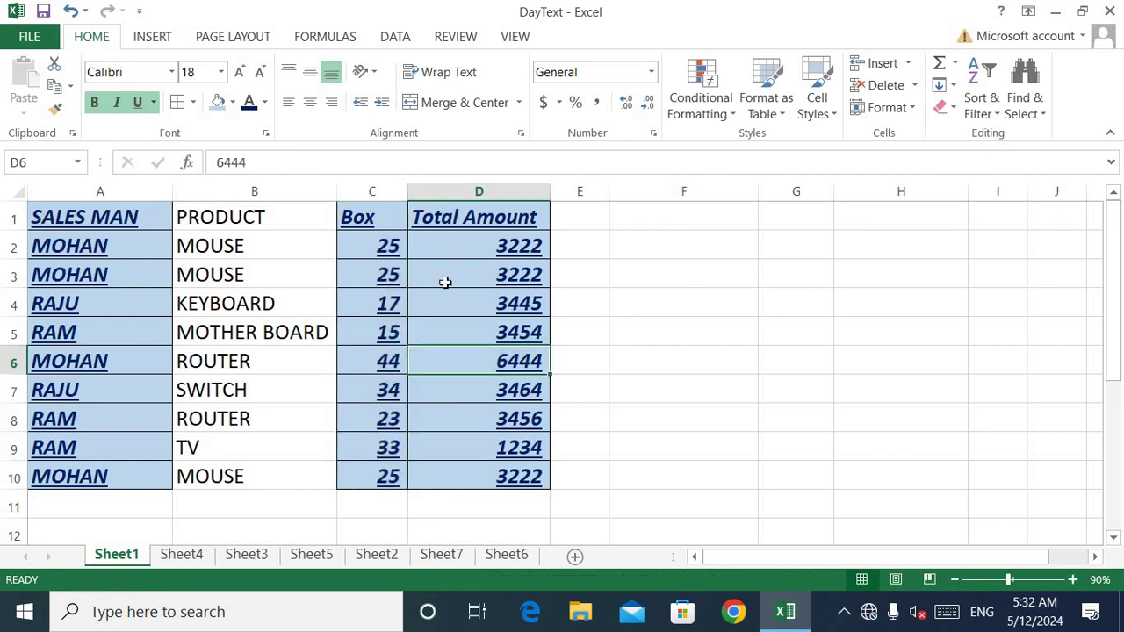
Use Clear Formats on A1:D10 to strip borders, fills and font styling
{"action": "mouse_move", "coordinate": [109, 217]}
{"action": "left_mouse_down"}
{"action": "mouse_move", "coordinate": [530, 408]}
{"action": "mouse_move", "coordinate": [531, 478]}
{"action": "left_mouse_up"}
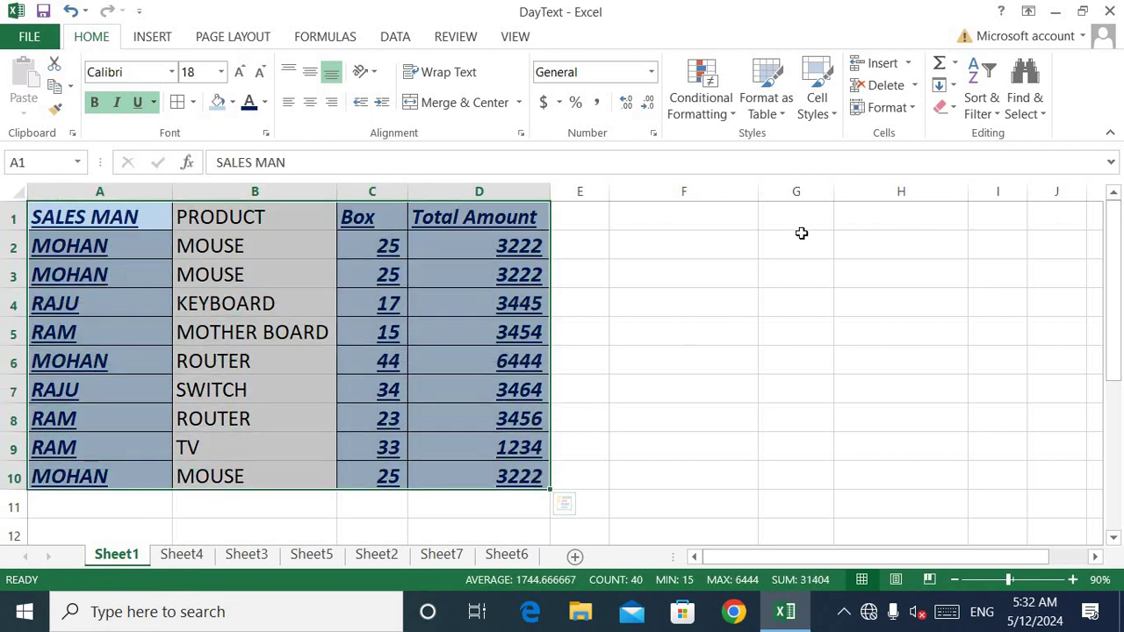
{"action": "left_click", "coordinate": [955, 105]}
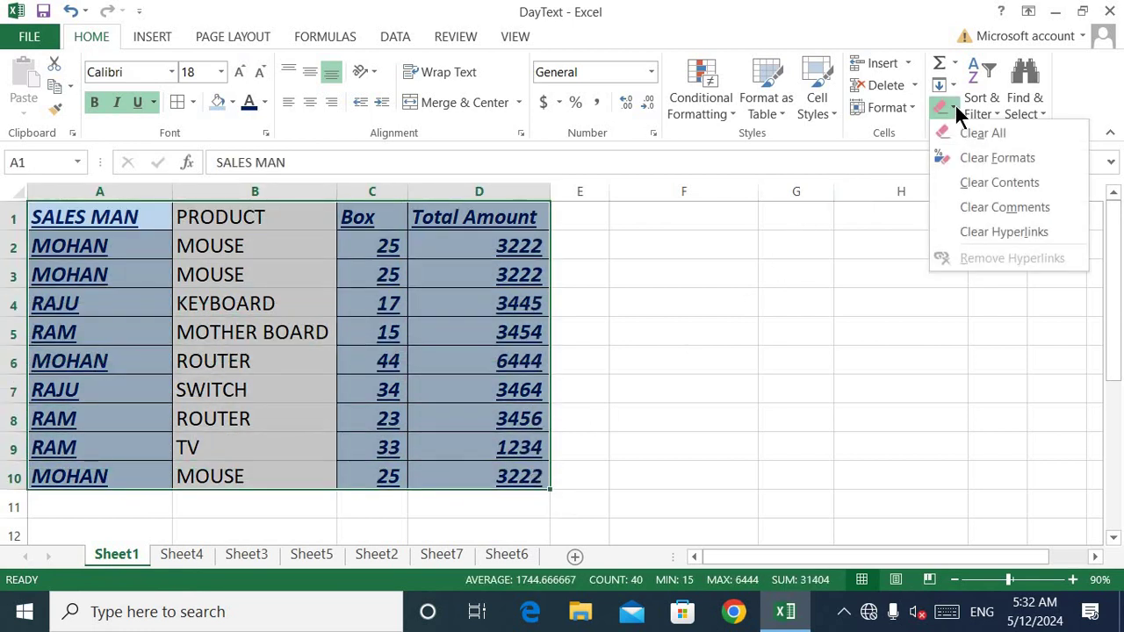
{"action": "left_click", "coordinate": [979, 156]}
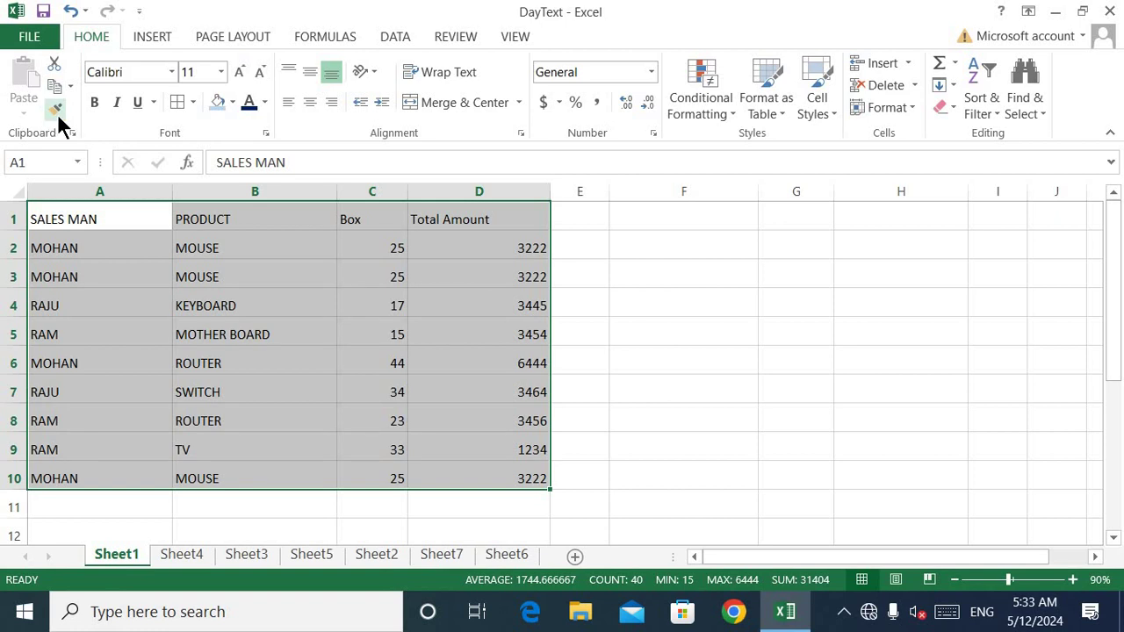
{"action": "left_click", "coordinate": [728, 322]}
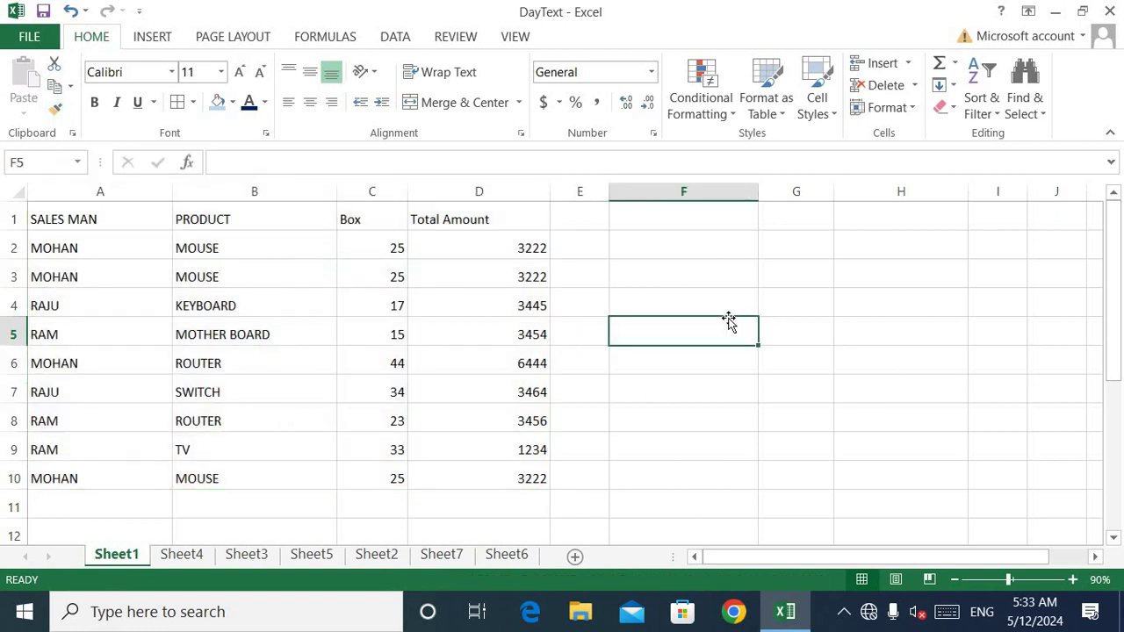